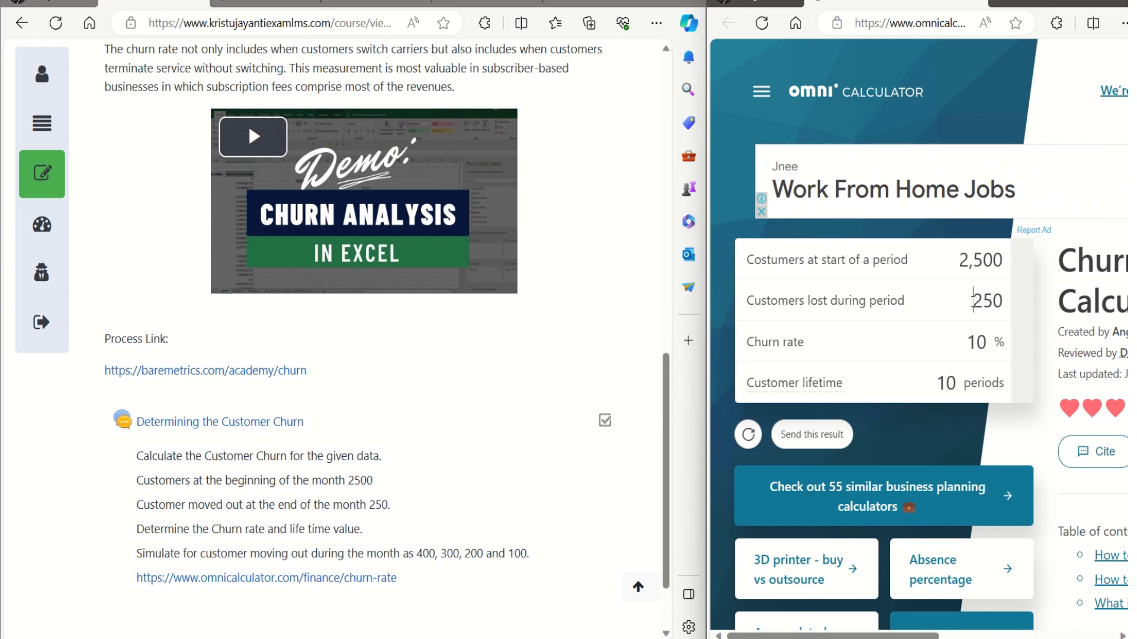
Step: Set the customers lost during the period to 400 in the churn rate calculator
drag(972, 301, 1014, 309)
text(400)
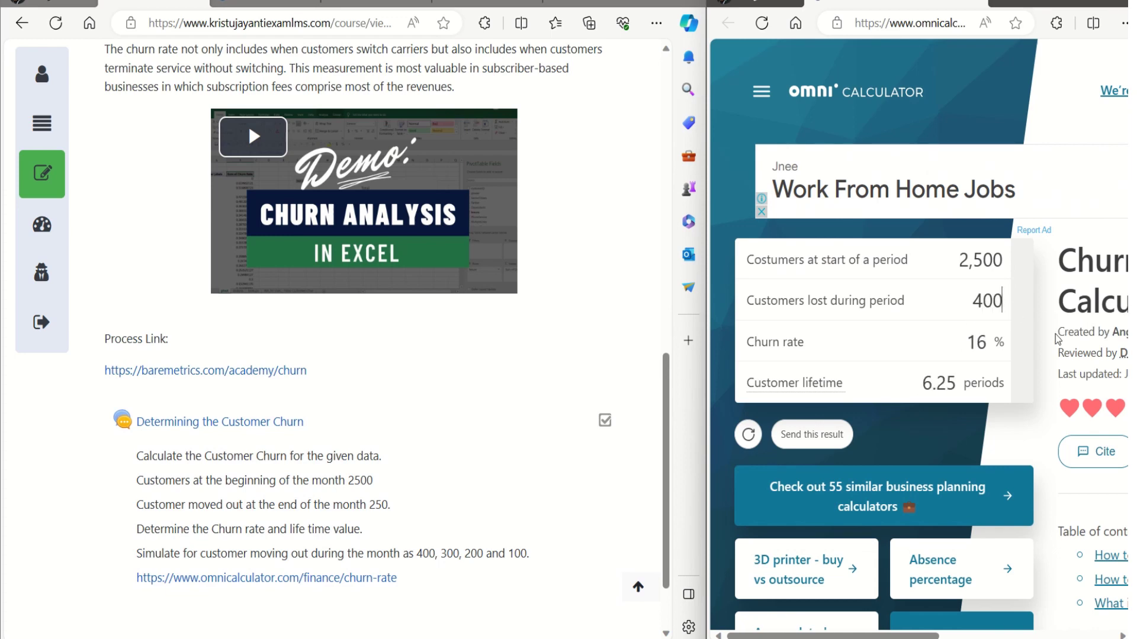
click(896, 336)
Step: Copy the calculator's four rows, from customers at start of a period through customer lifetime
drag(740, 260, 1001, 388)
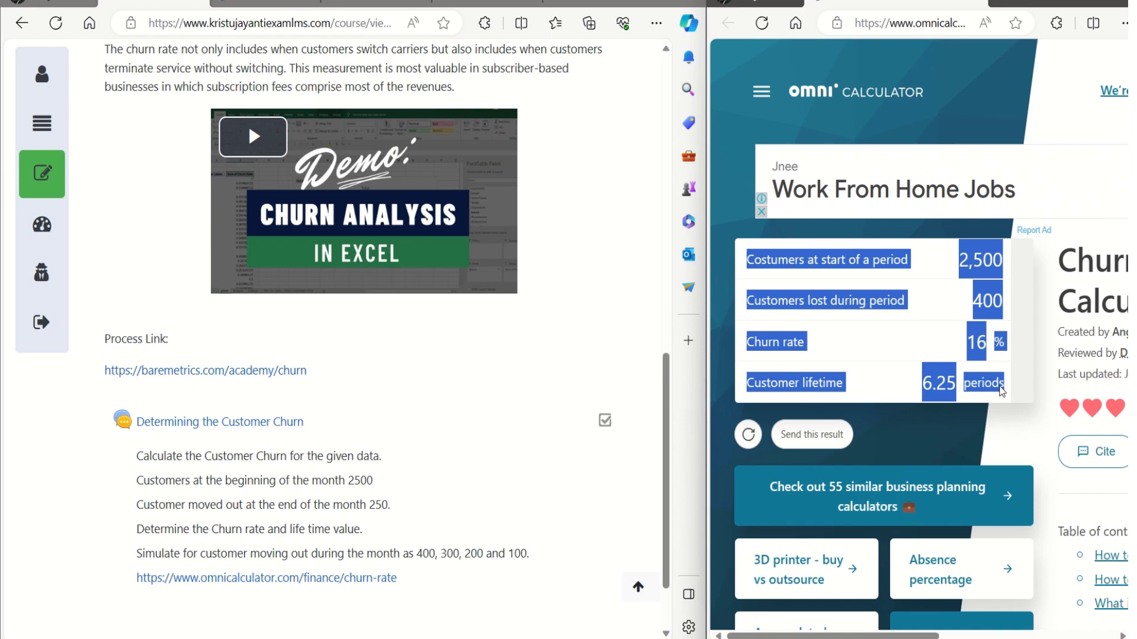
right_click(868, 277)
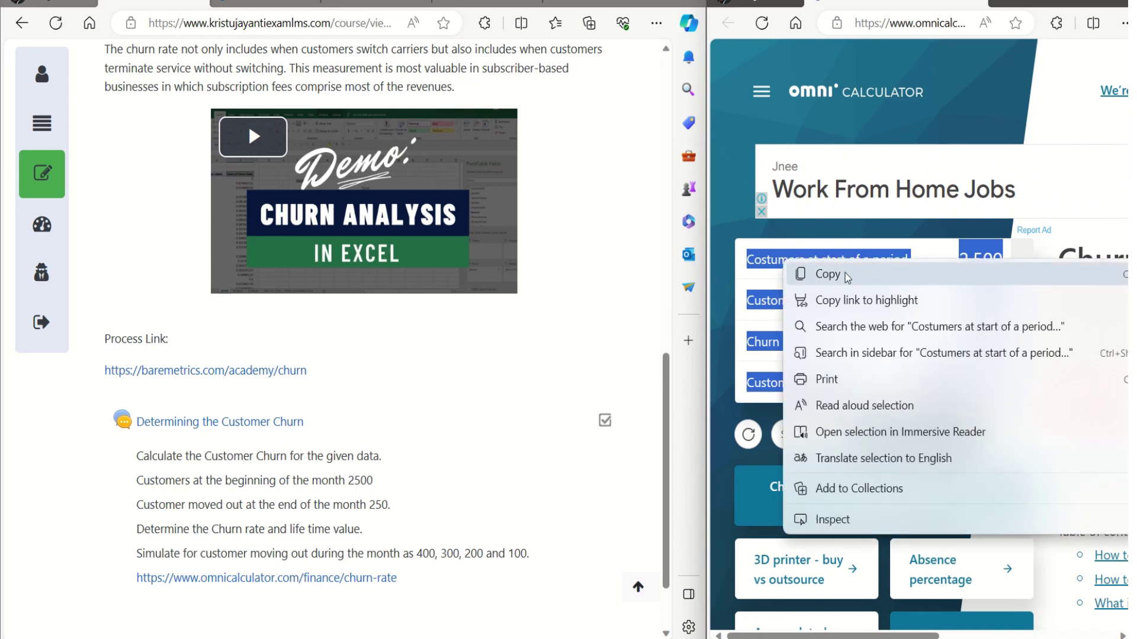
click(827, 274)
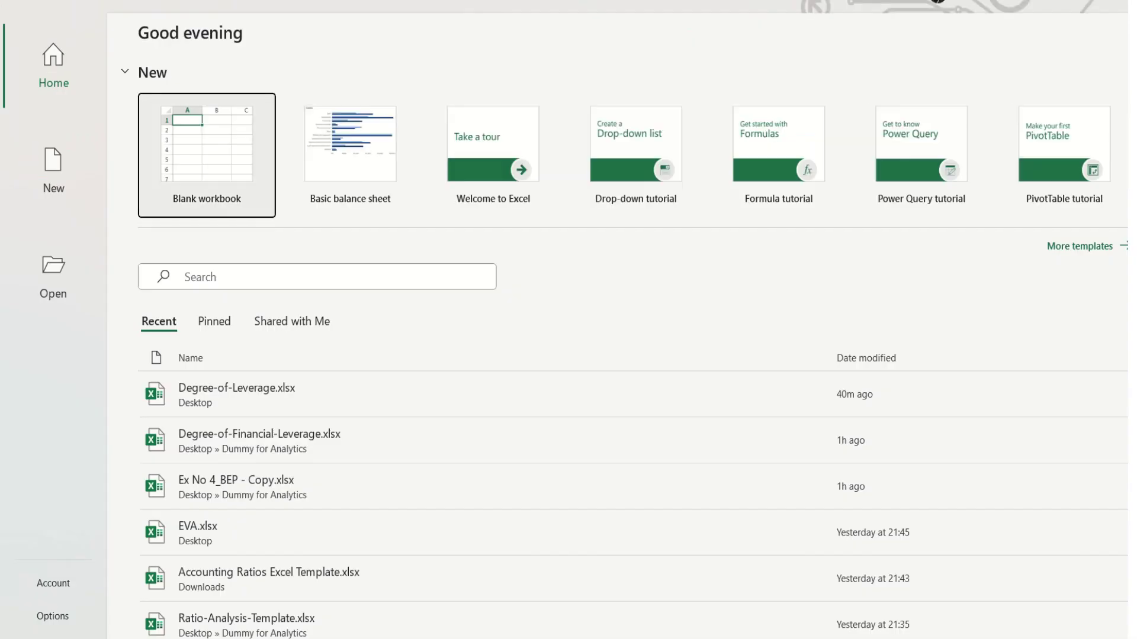
Step: In Excel, paste the copied calculator rows into a new blank workbook from cell B4 and widen column B
click(190, 139)
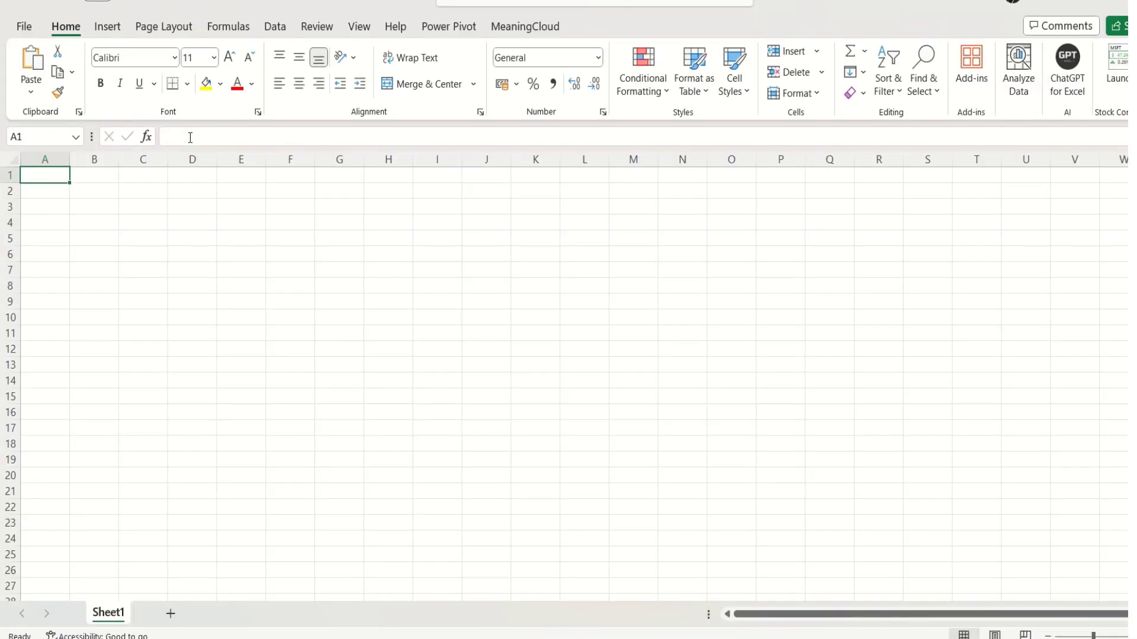
right_click(84, 228)
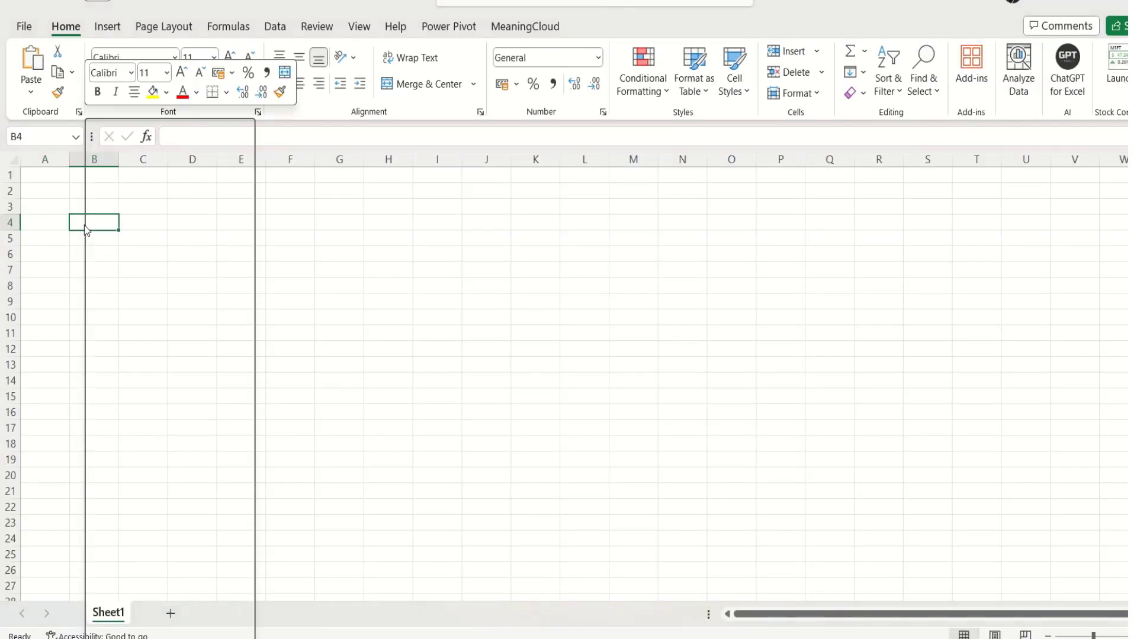
click(144, 231)
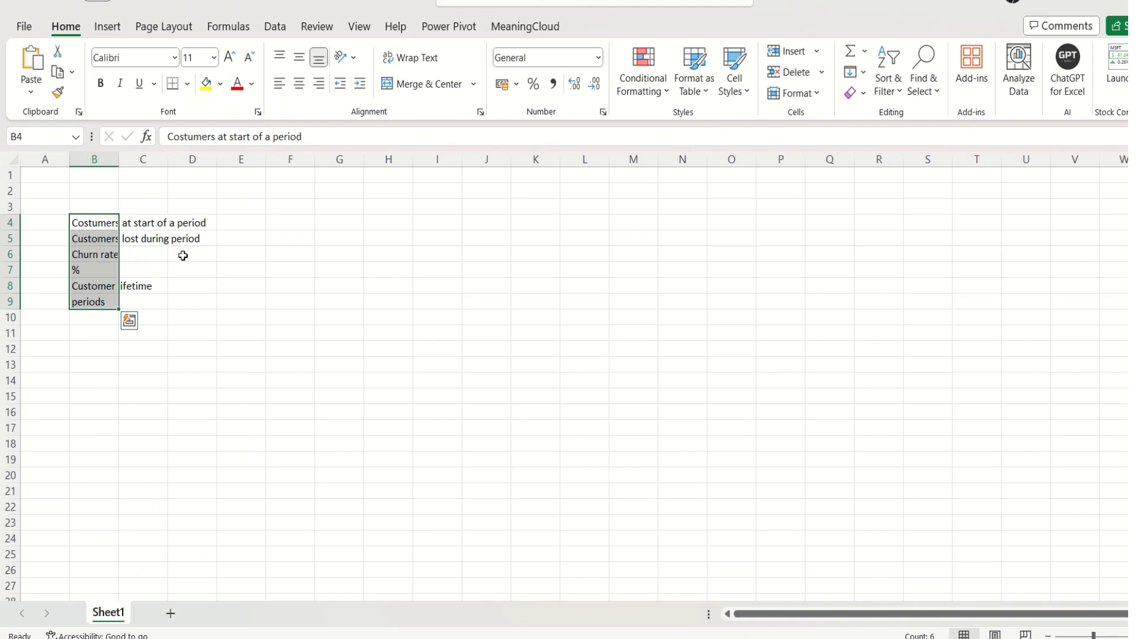
click(409, 341)
drag(118, 160, 188, 175)
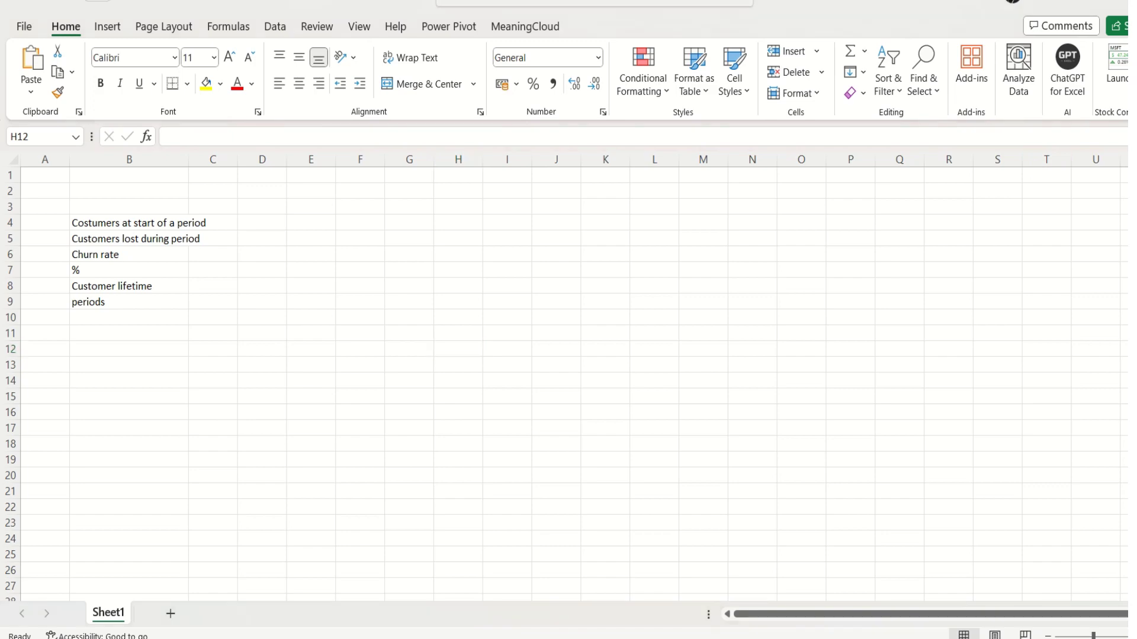
Step: Consult the calculator in Edge and record 2500 starting customers in D4 and 400 lost customers in D5 of the Excel sheet
mouse_move(638, 636)
mouse_move(693, 593)
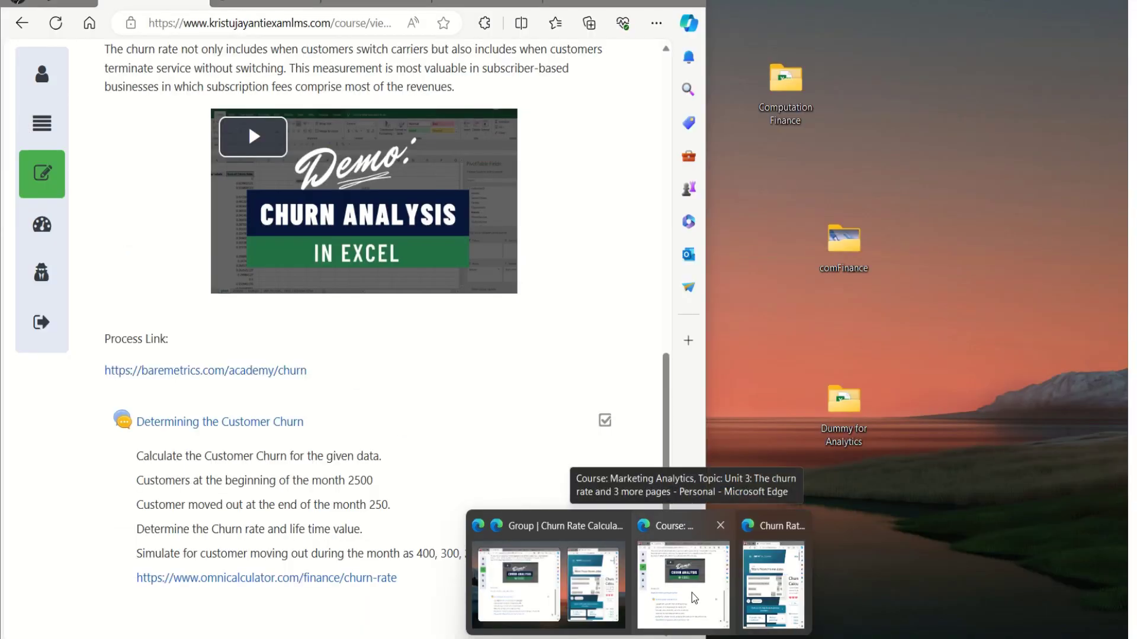
click(694, 597)
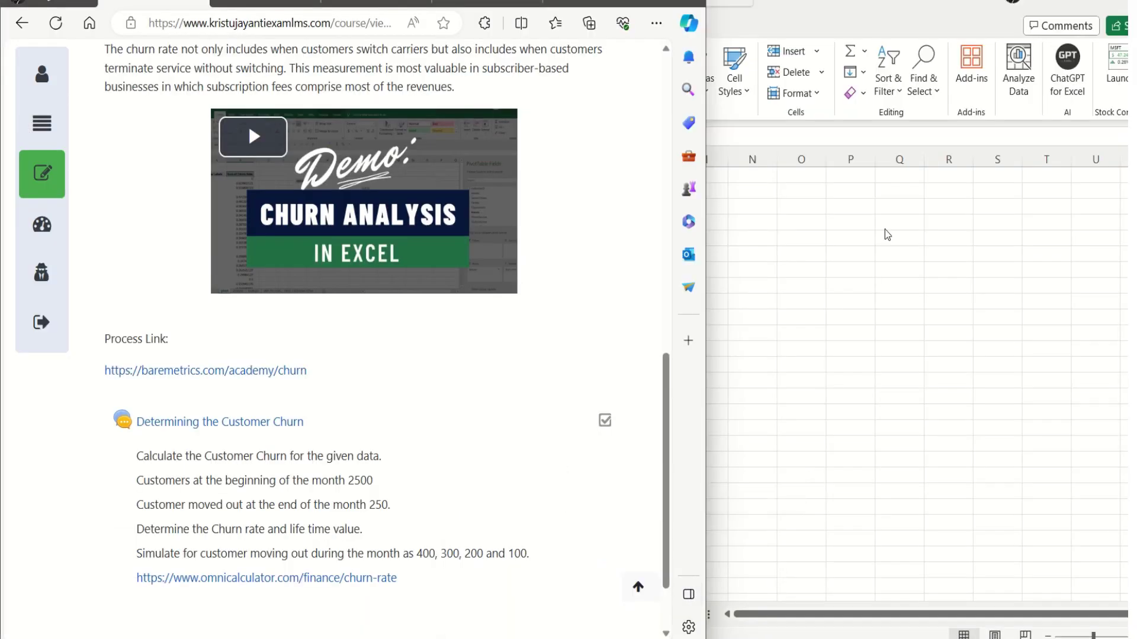
mouse_move(640, 634)
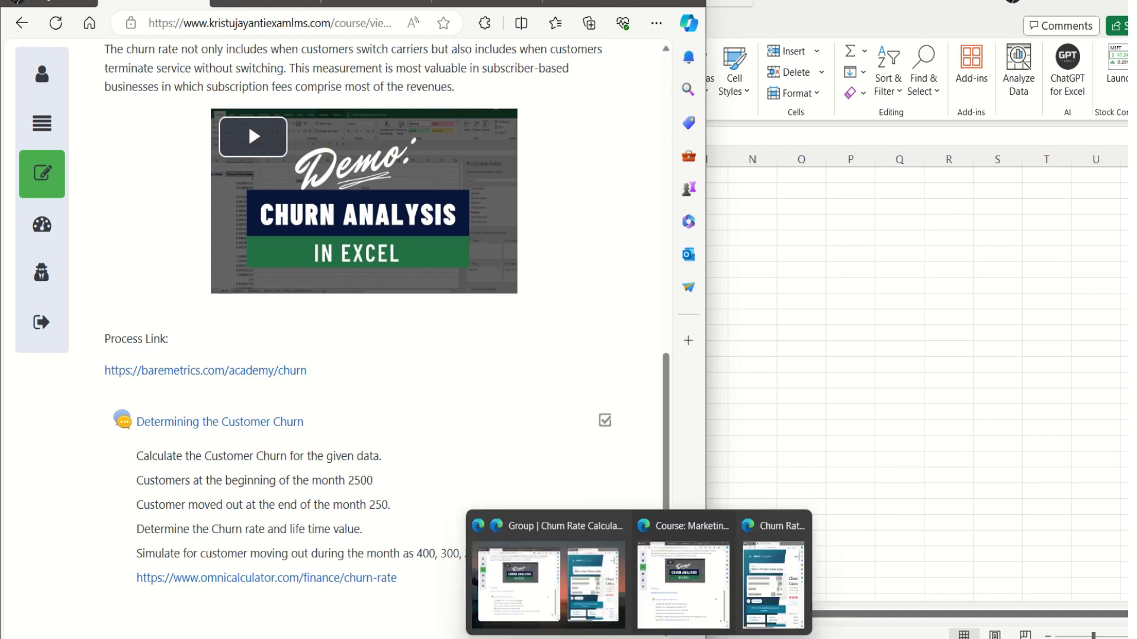
click(778, 577)
click(943, 277)
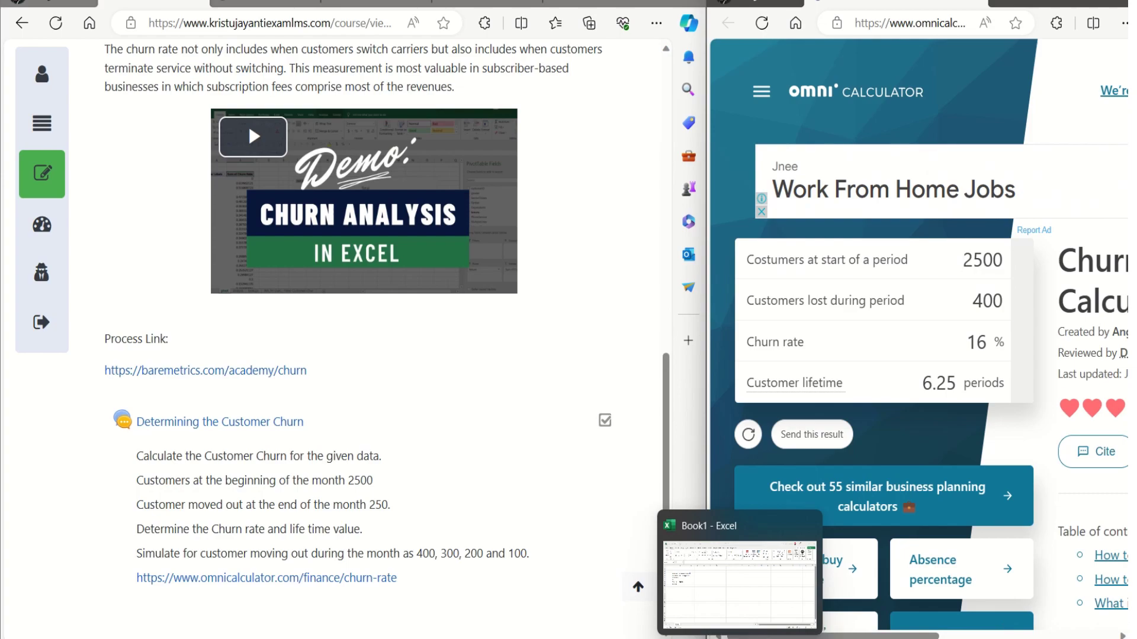
click(740, 638)
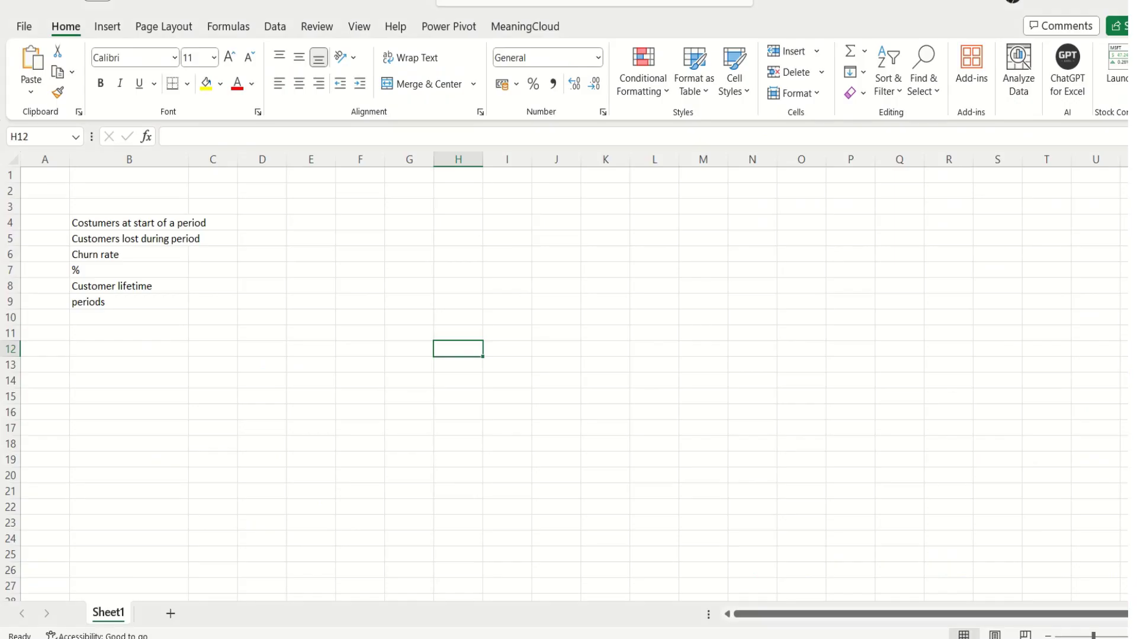
click(265, 225)
text(2500)
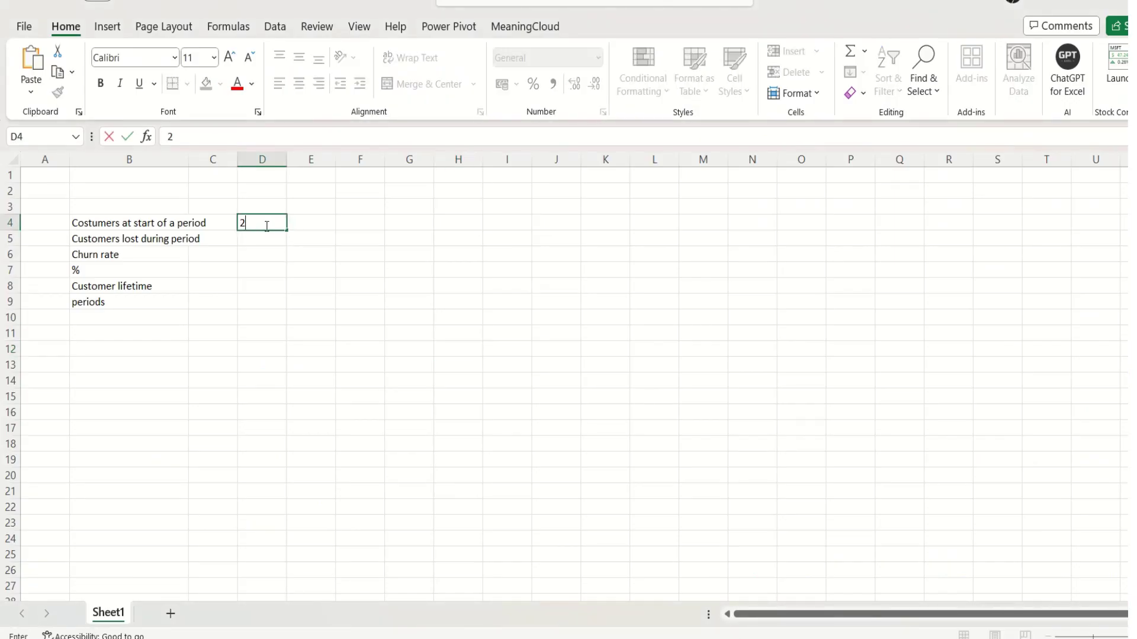
click(261, 240)
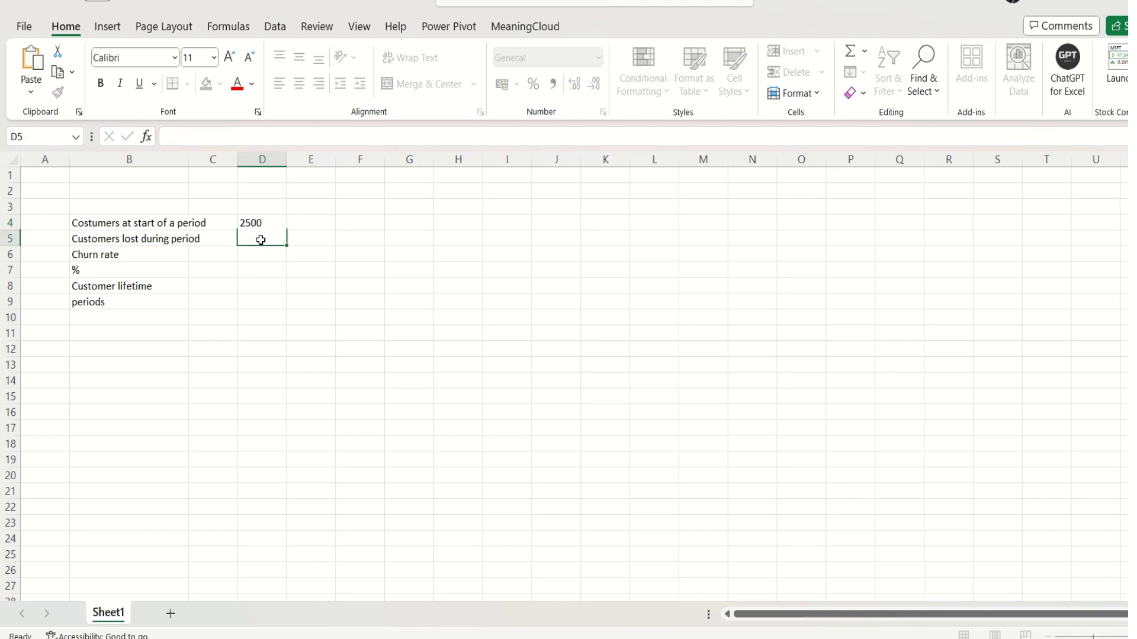
text(400)
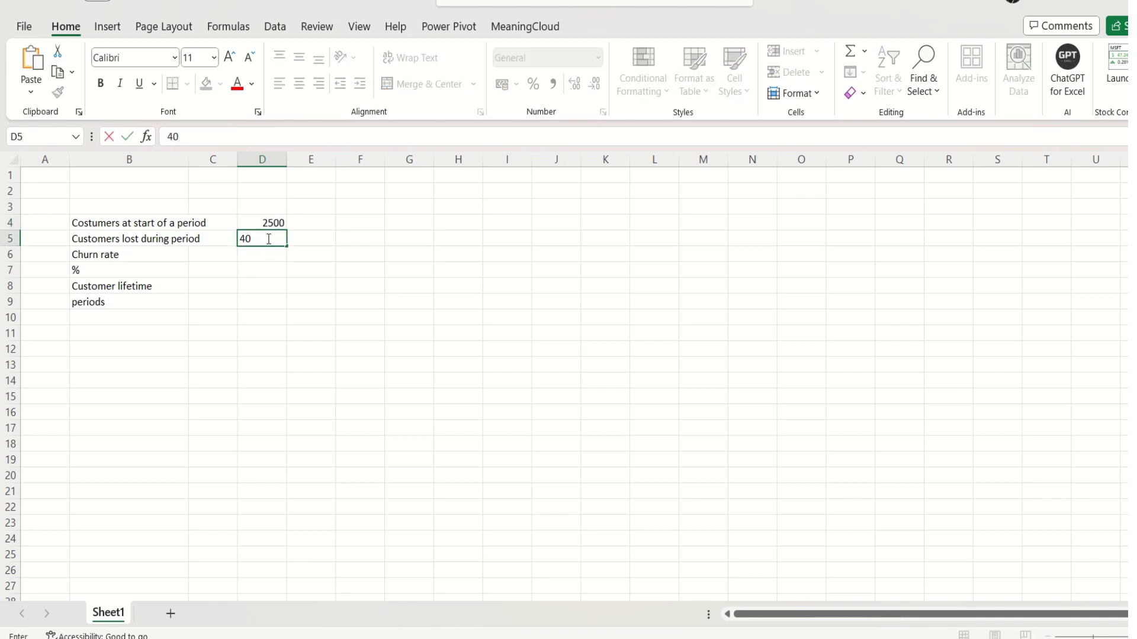
click(260, 257)
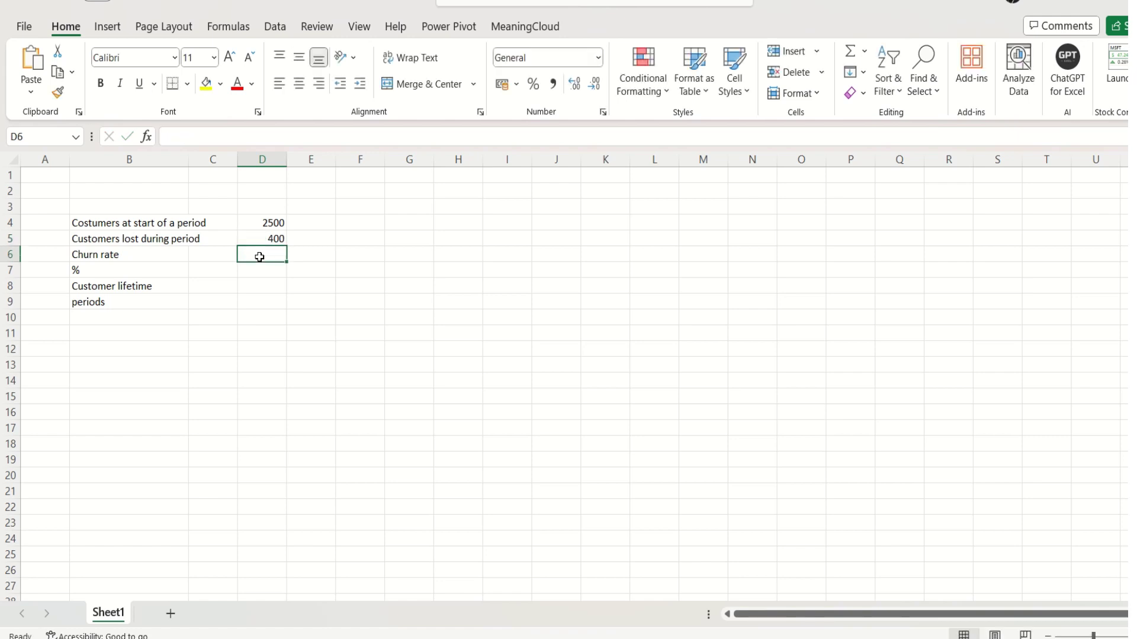
Step: Look up the churn rate in the Edge calculator and enter it as 0.16 in cell D7 of the Excel sheet
mouse_move(639, 637)
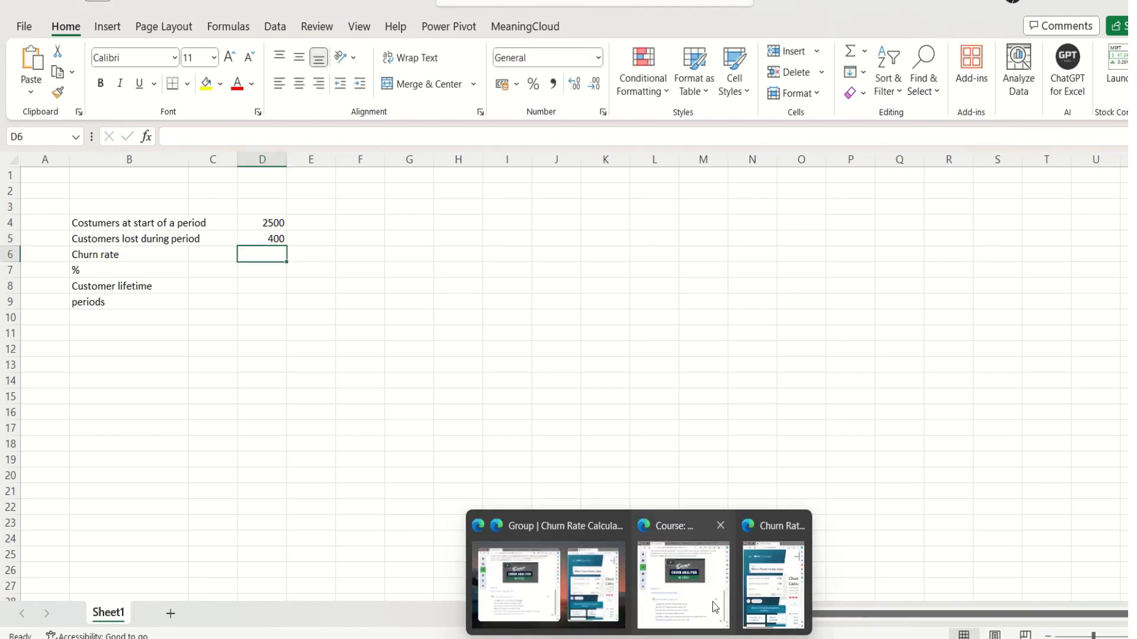
click(764, 577)
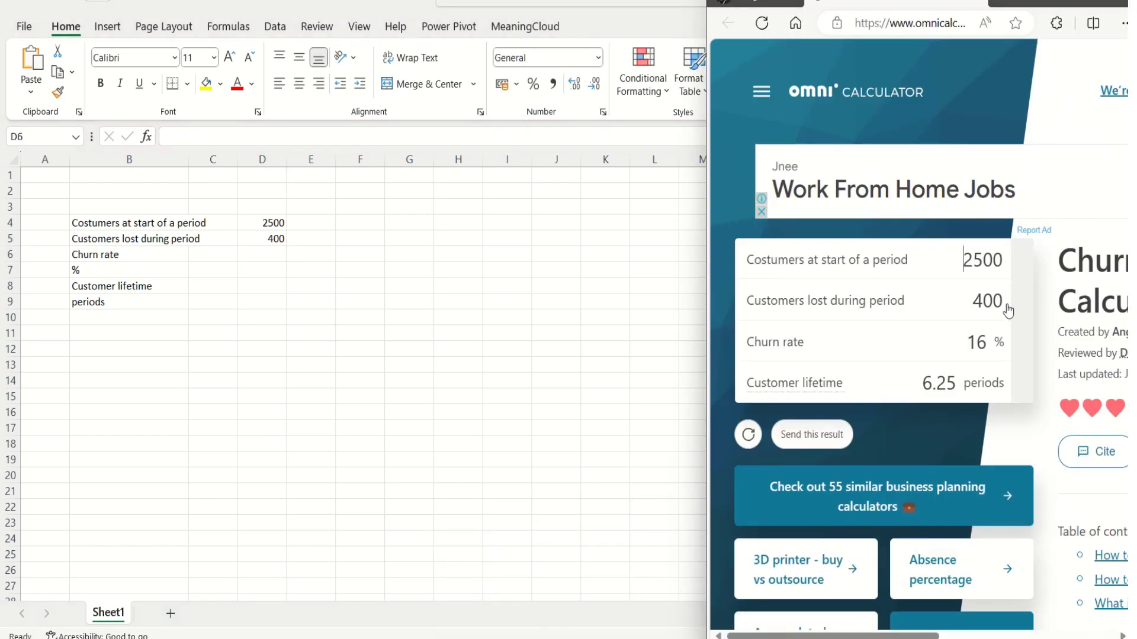
click(260, 265)
click(260, 270)
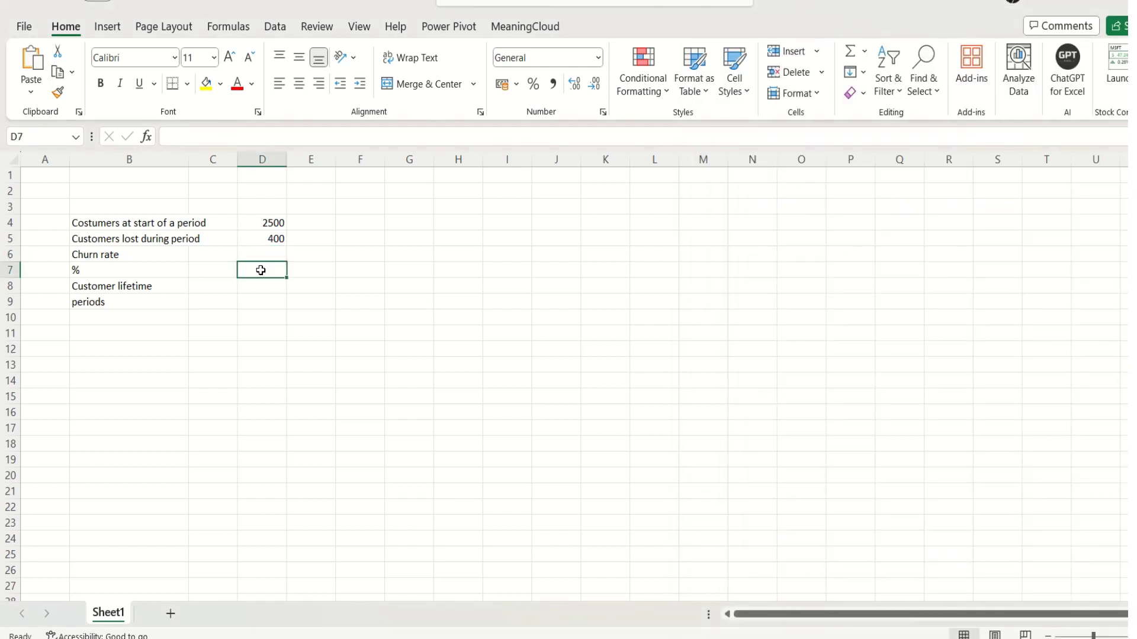
text(16)
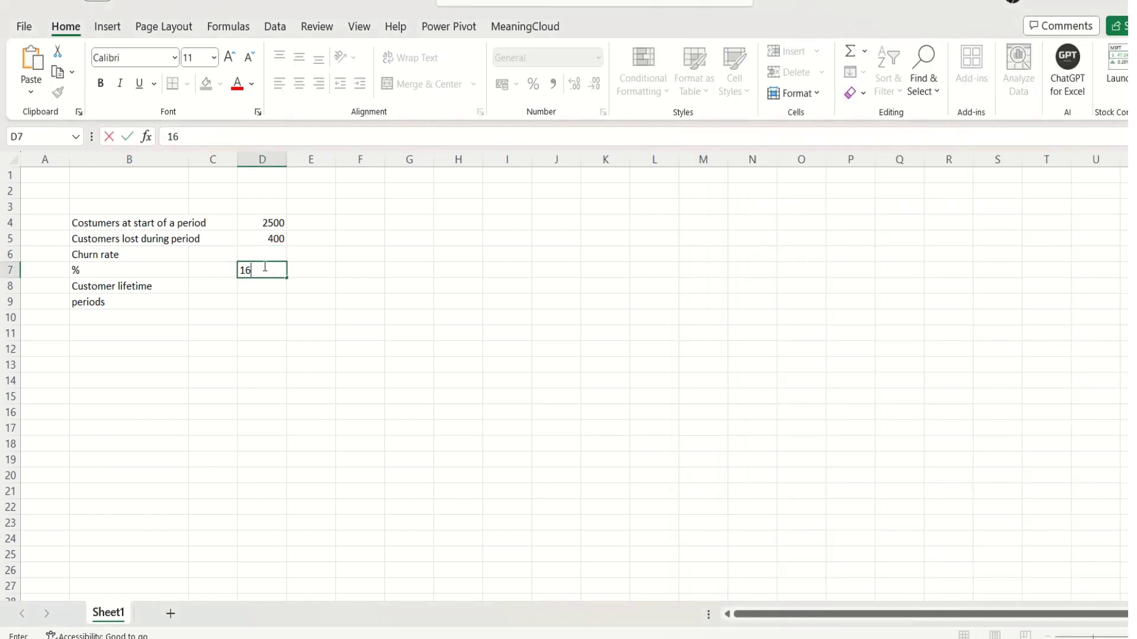
key(BackSpace)
text(0.16)
click(254, 297)
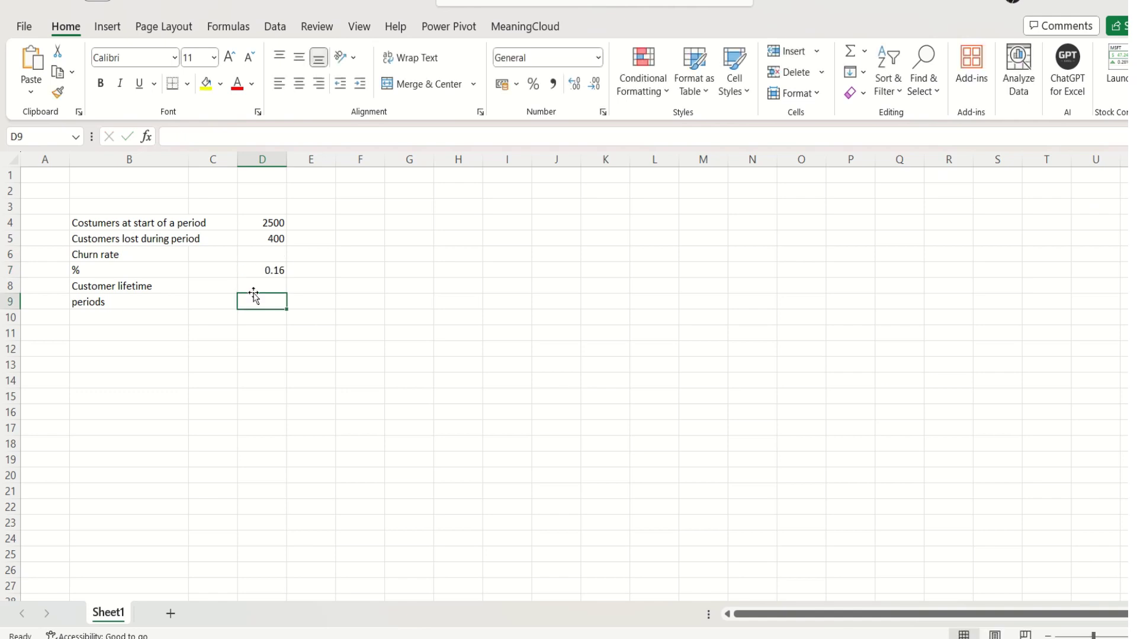
Step: Look up the customer lifetime in the Edge calculator and enter 6.25 in D9 with the unit "months" in E9 of the Excel sheet
click(256, 284)
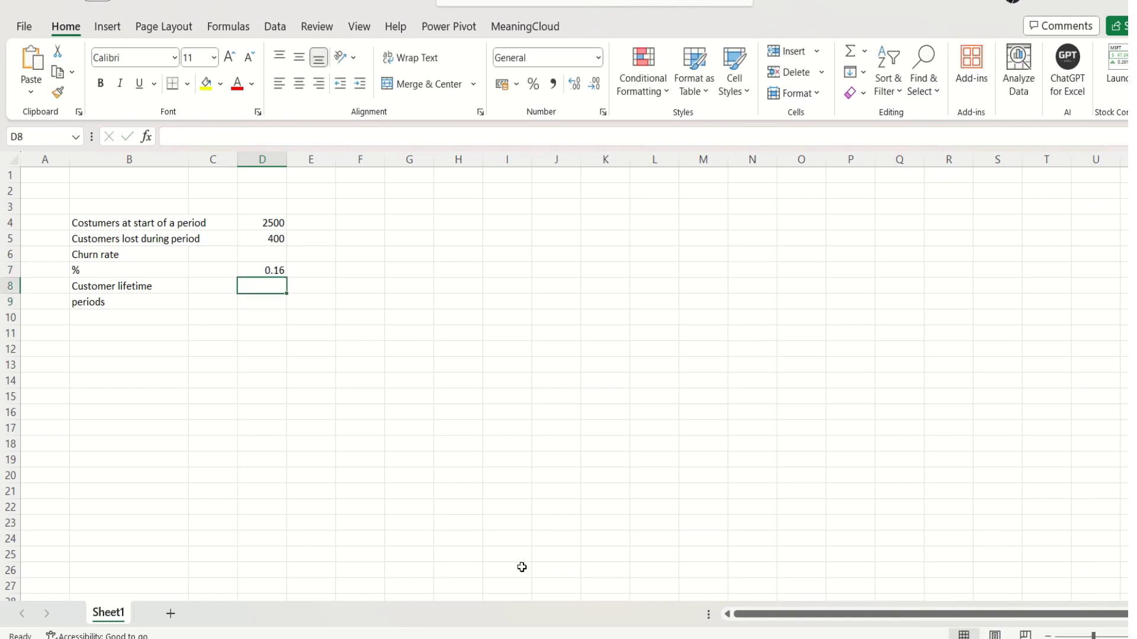
mouse_move(794, 589)
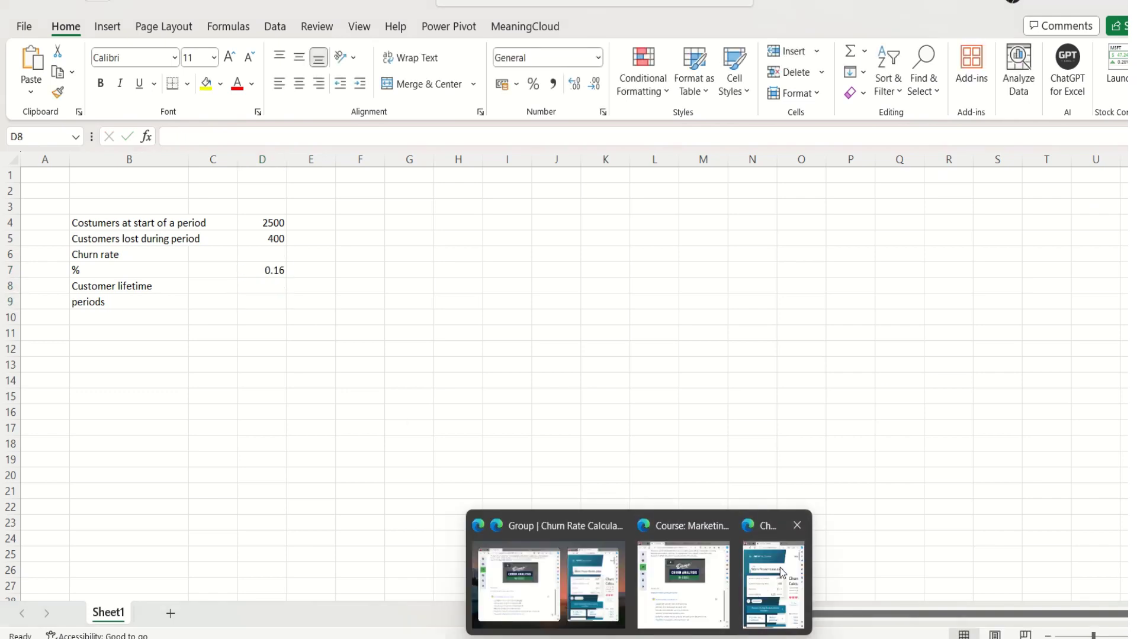
click(752, 594)
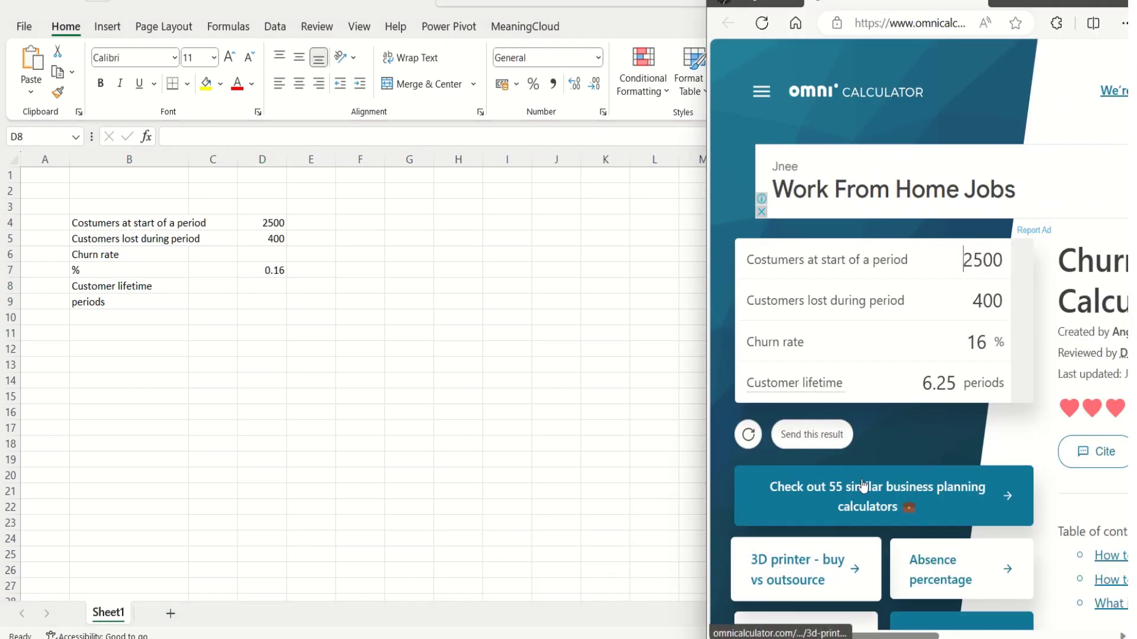
click(254, 299)
click(260, 304)
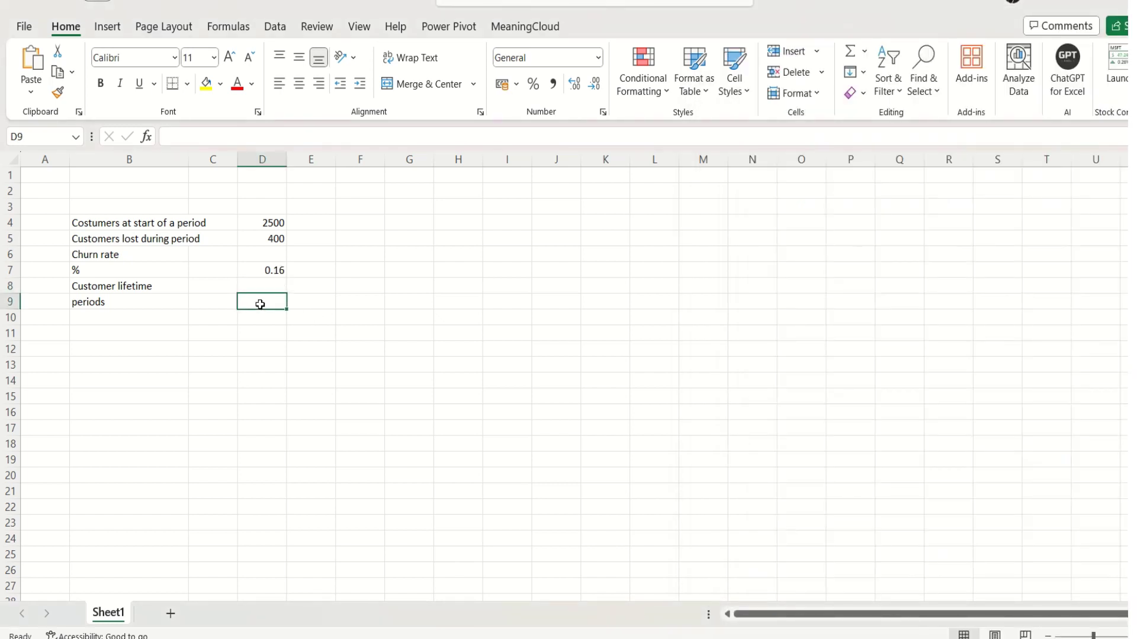
text(6)
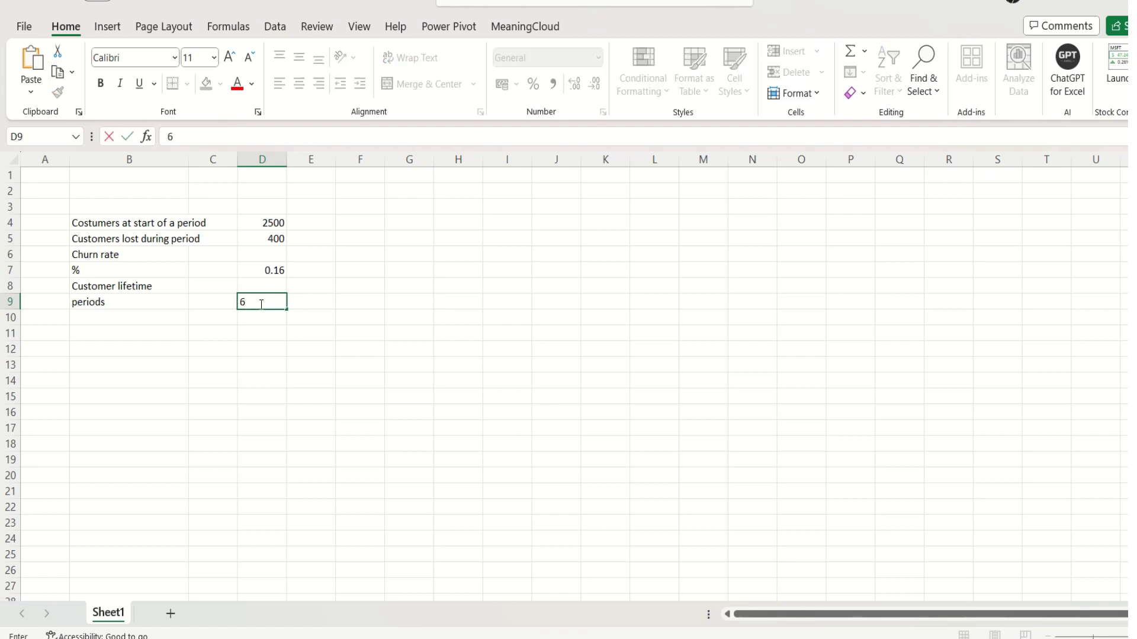
text(.25)
click(318, 300)
text(months)
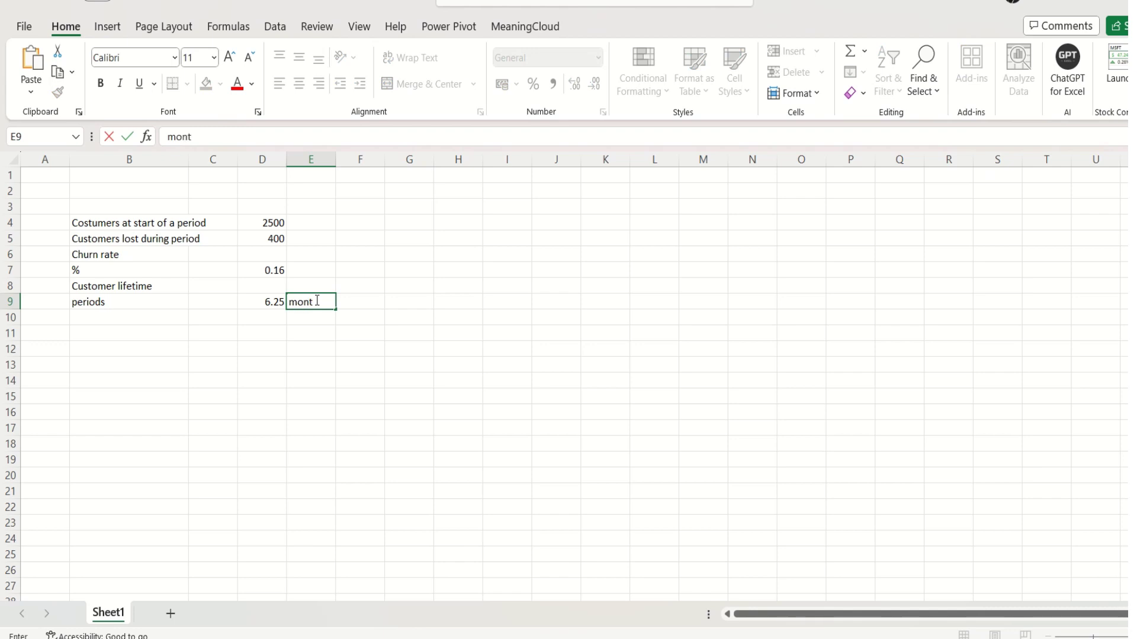
click(326, 272)
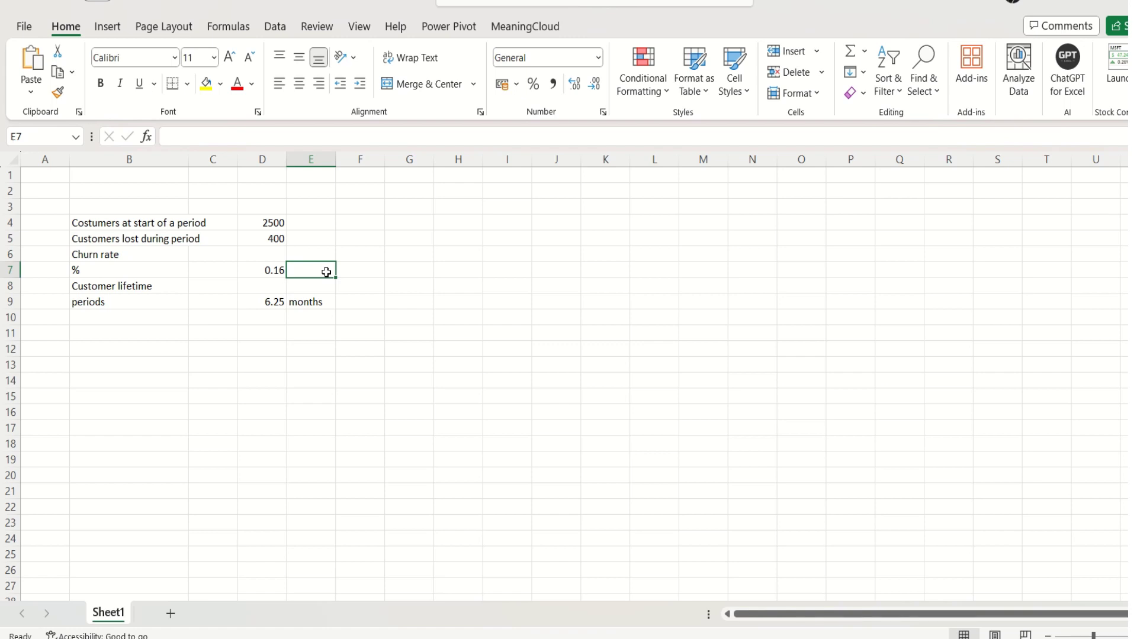
click(413, 331)
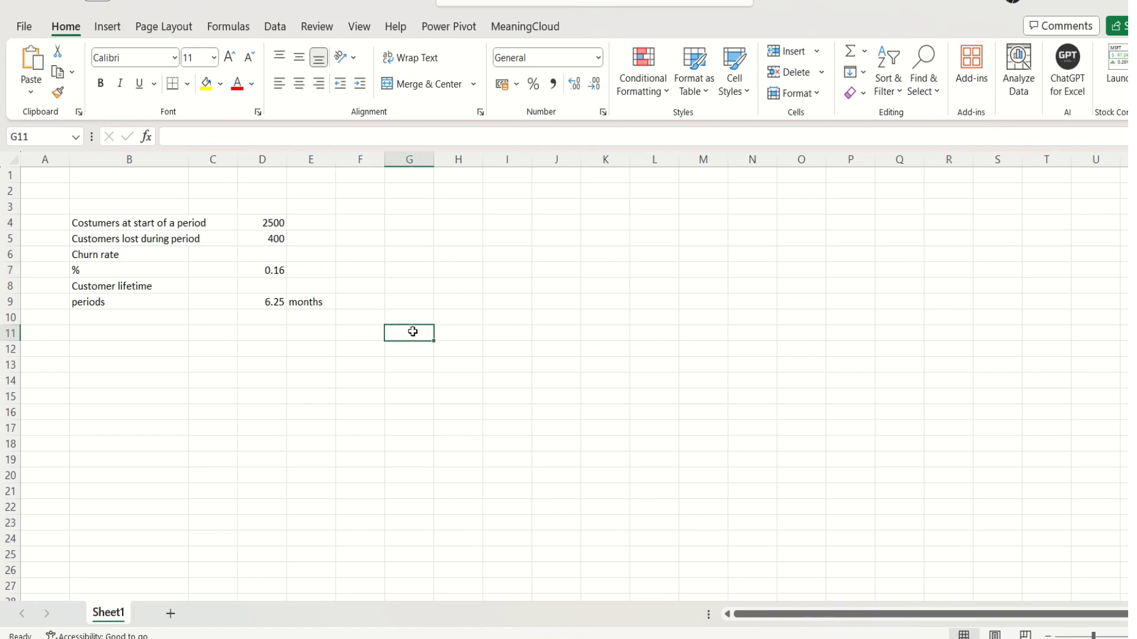
Step: Switch to the churn rate calculator in Edge and set the customers lost during the period to 300
mouse_move(638, 637)
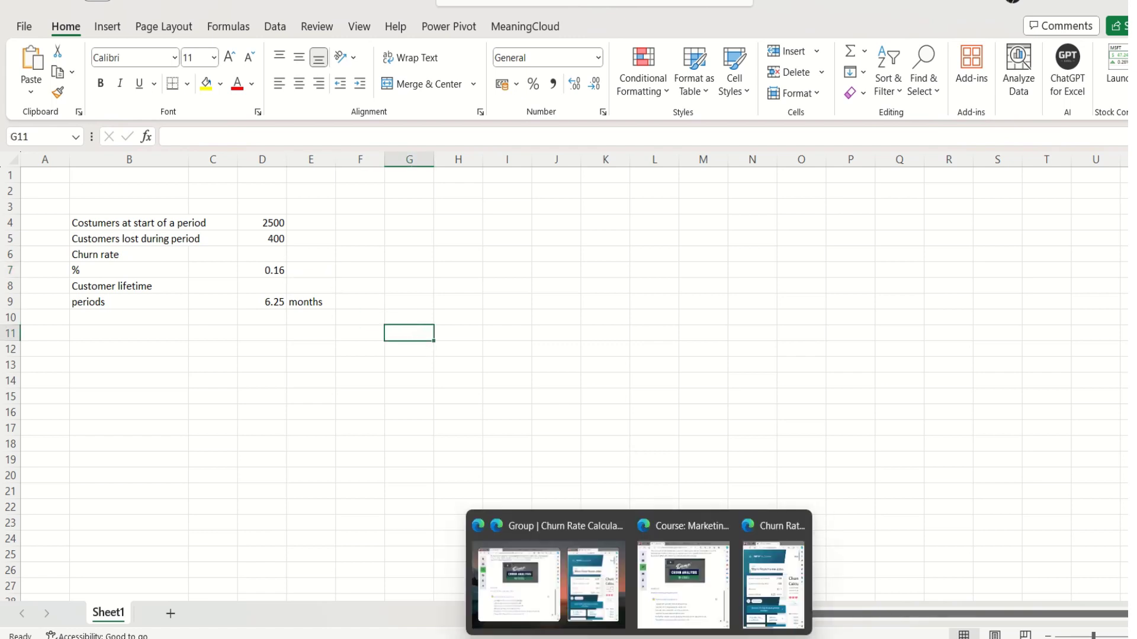
click(773, 583)
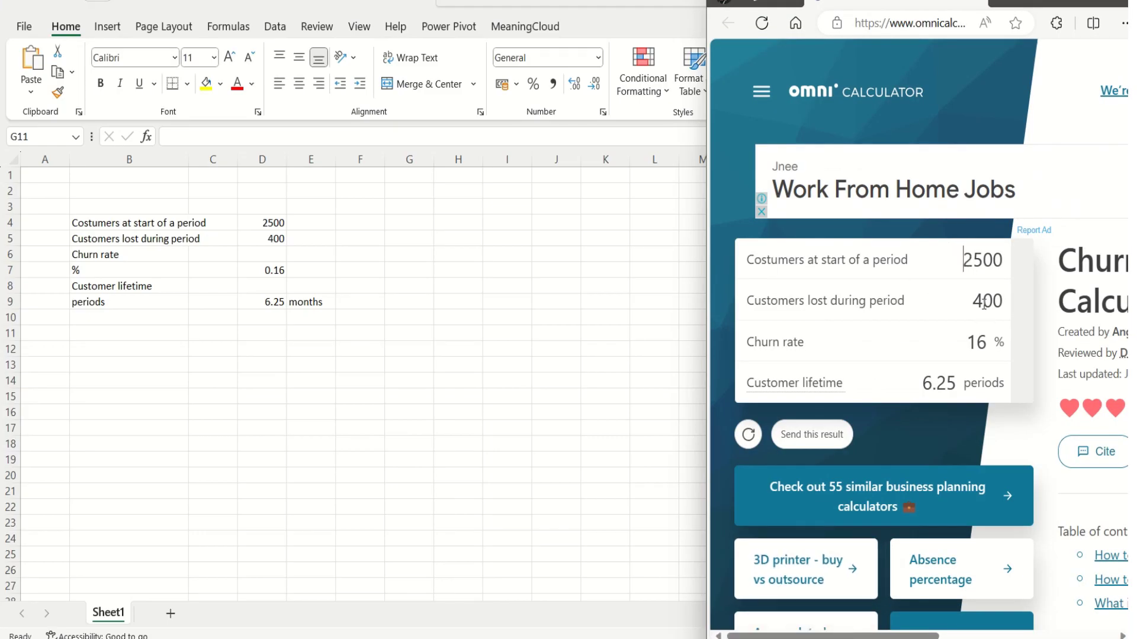
drag(983, 304, 973, 303)
text(3)
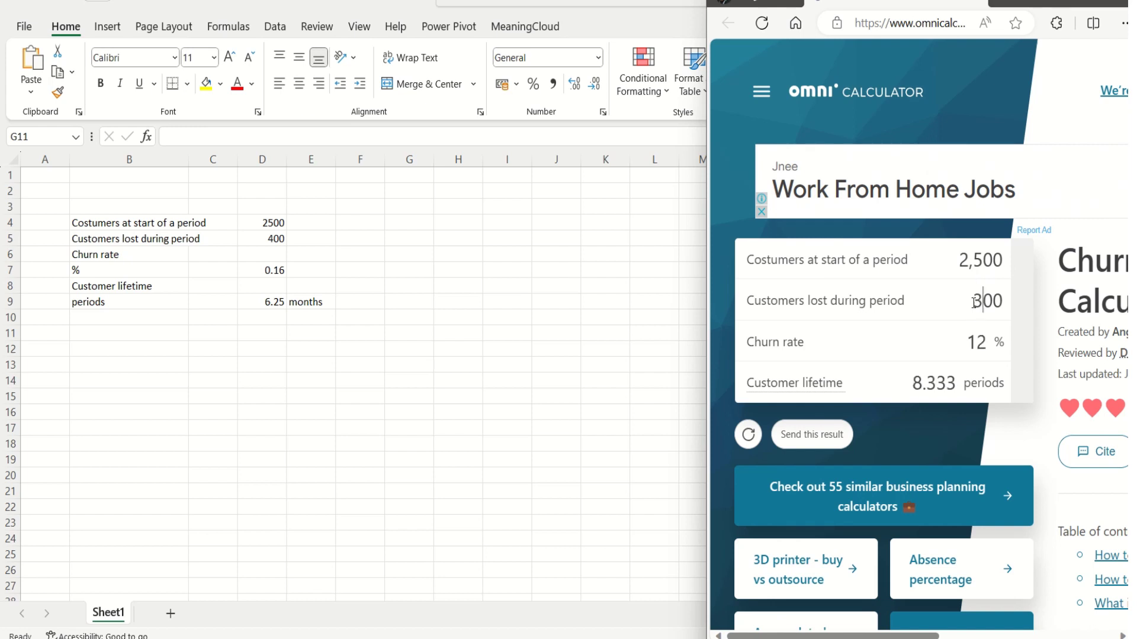
click(925, 342)
Step: Record 300 lost customers in F5 of the Excel sheet, consult the Edge calculator, and enter the churn rate 0.12 in F7
click(361, 240)
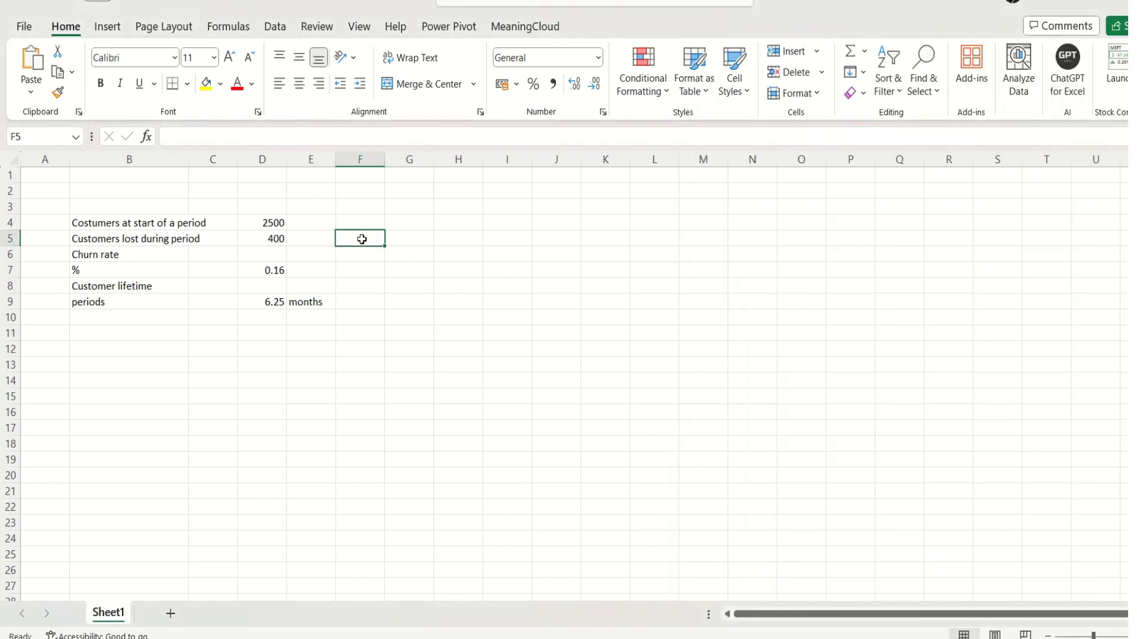
text(300)
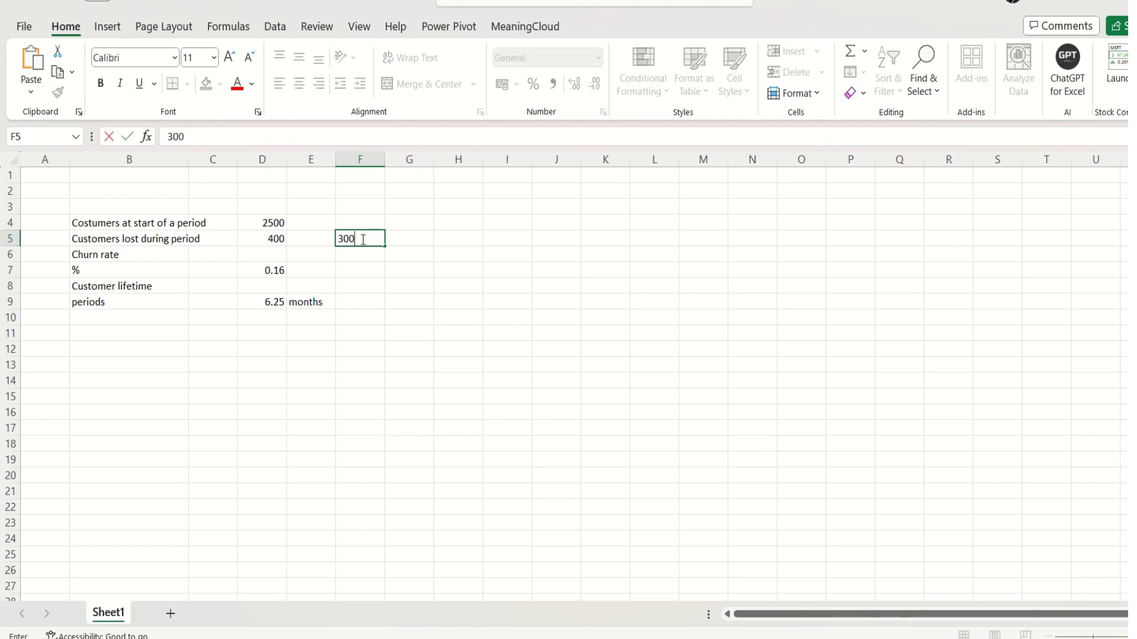
key(Return)
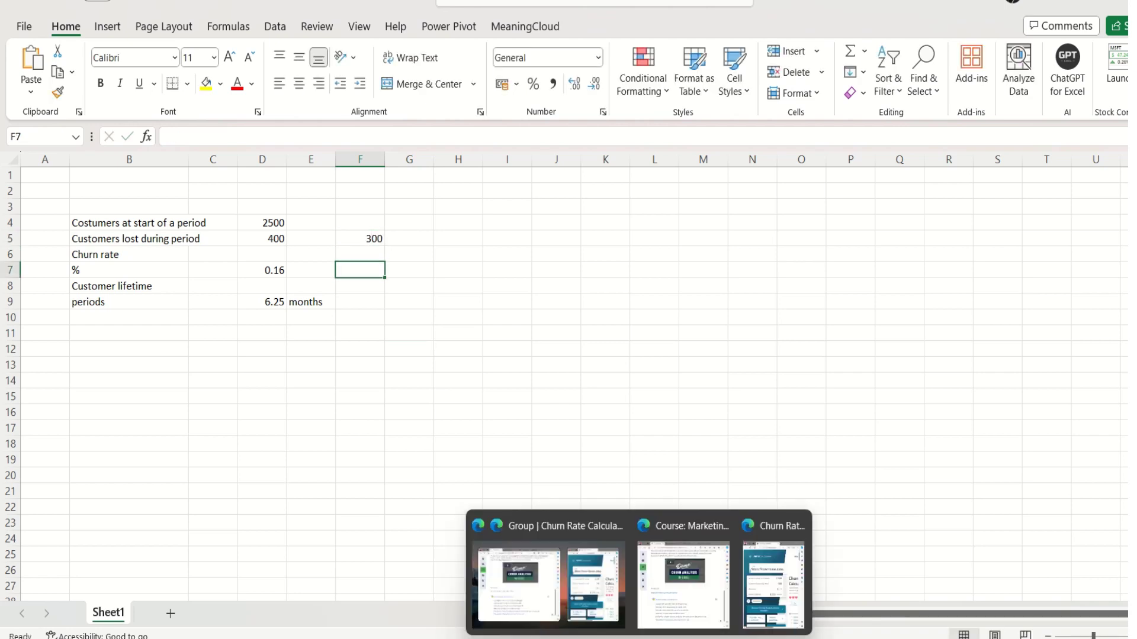
click(776, 598)
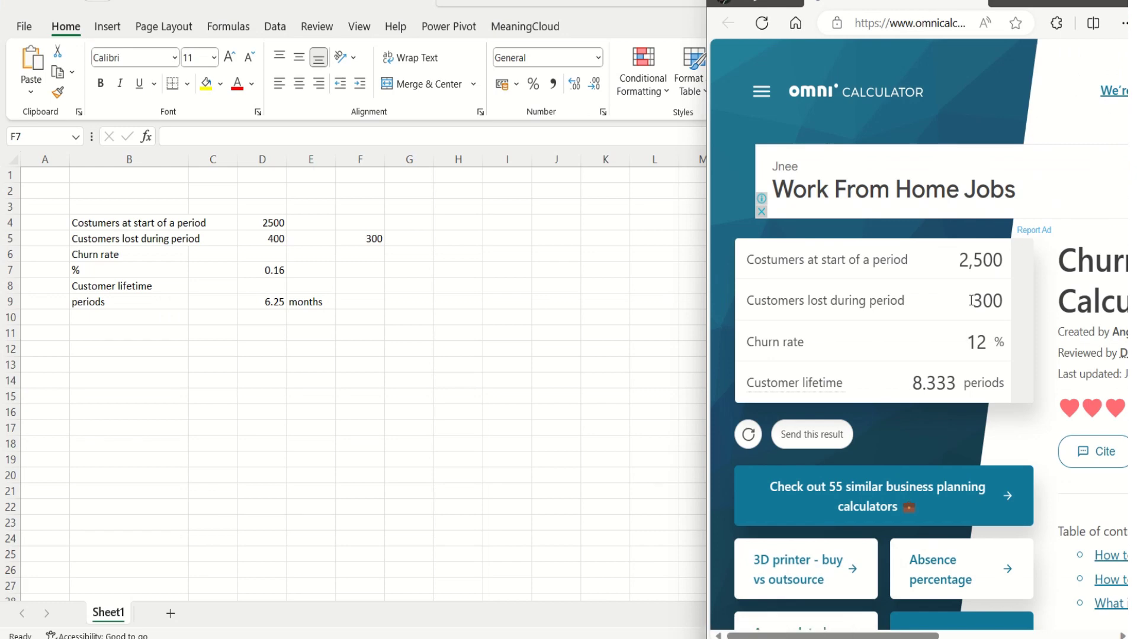
click(375, 274)
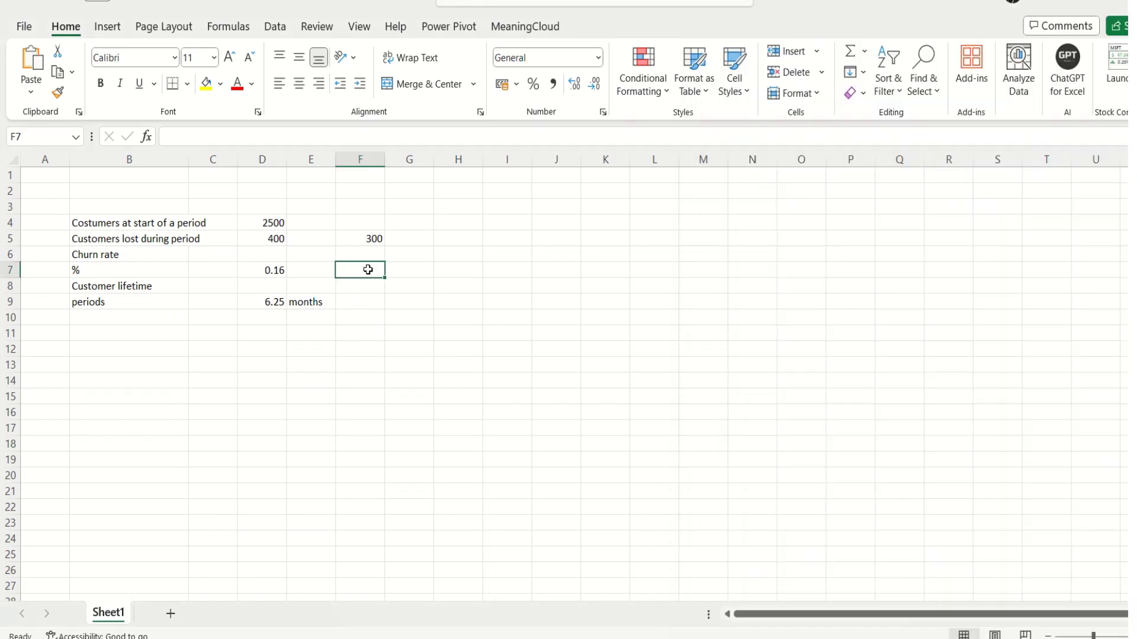
text(0)
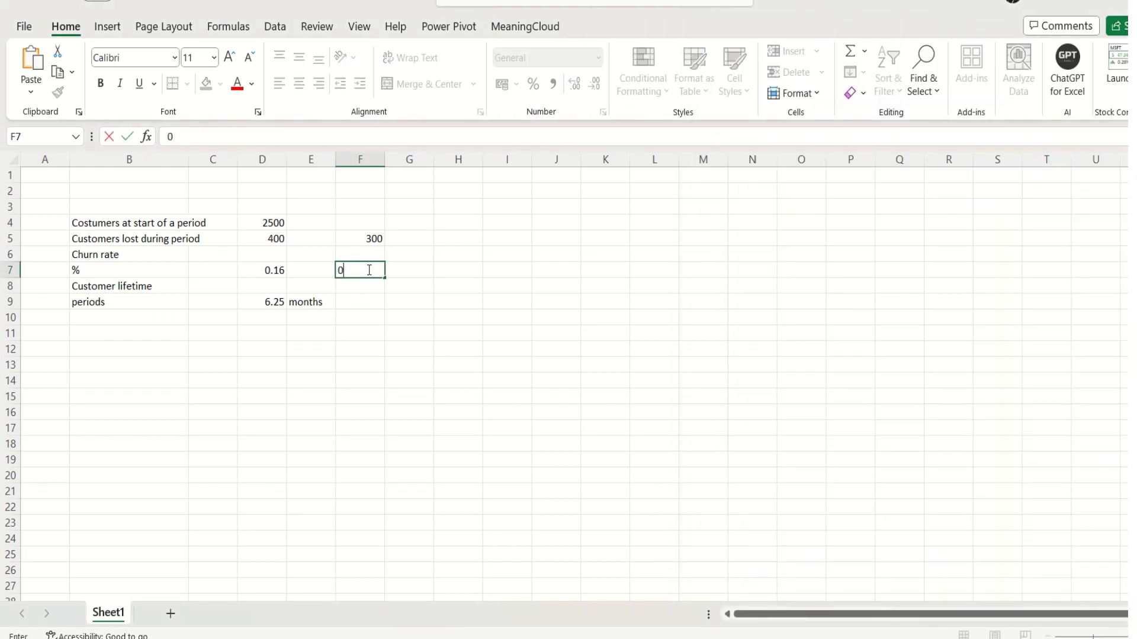
text(.12)
Step: Look up the customer lifetime in the Edge calculator and enter it as 8.33 in F9 of the Excel sheet
click(368, 304)
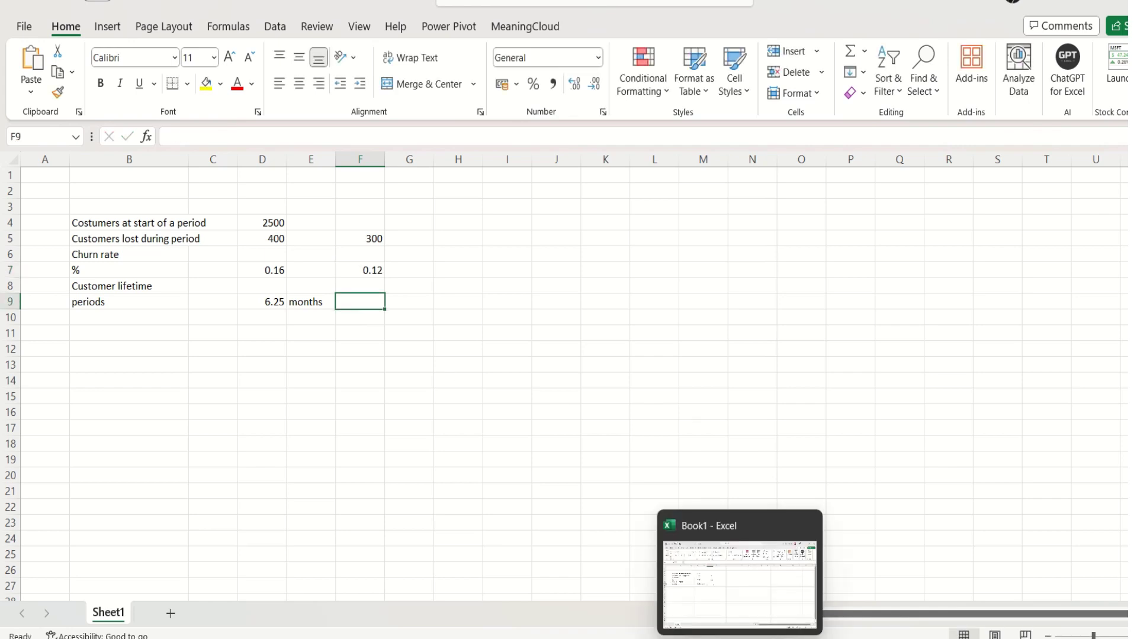
click(779, 582)
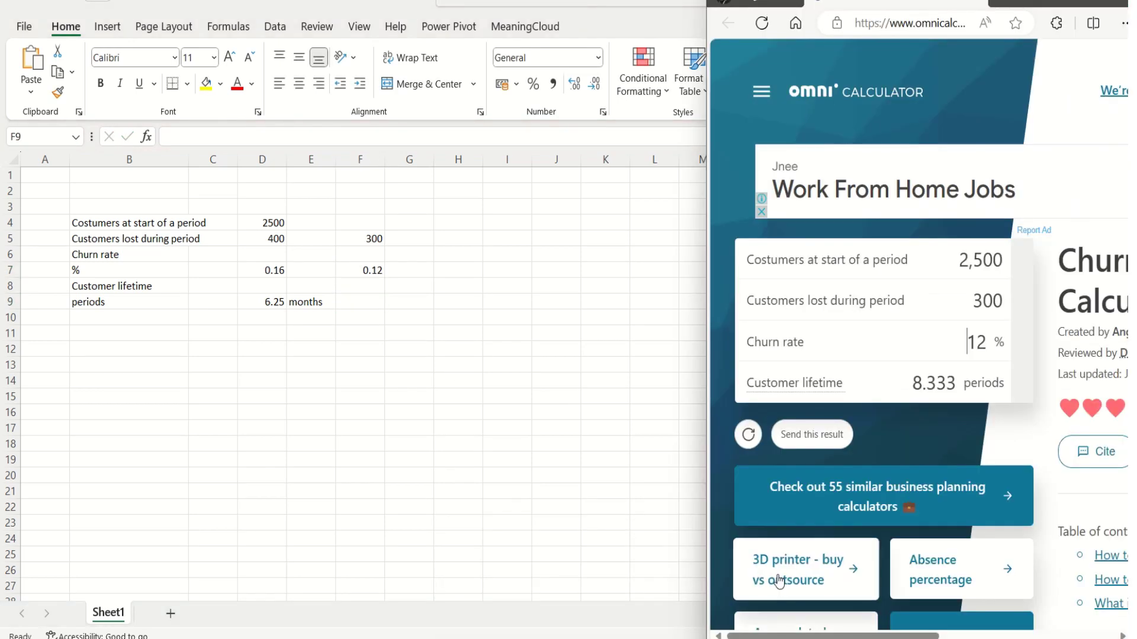
click(364, 301)
text(8)
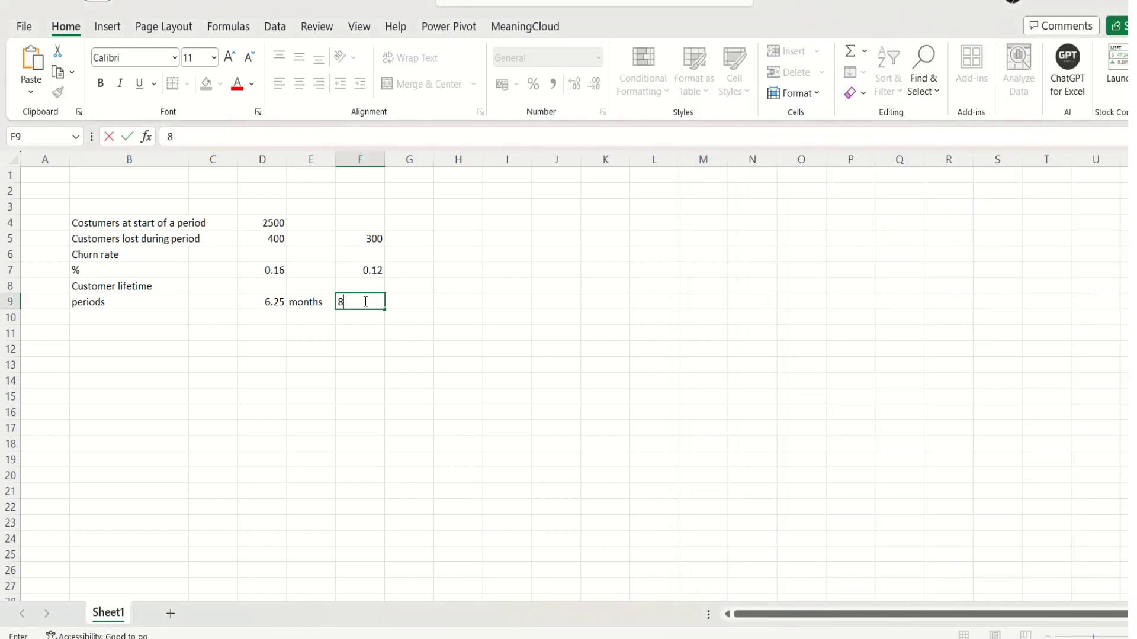
text(.33)
click(474, 332)
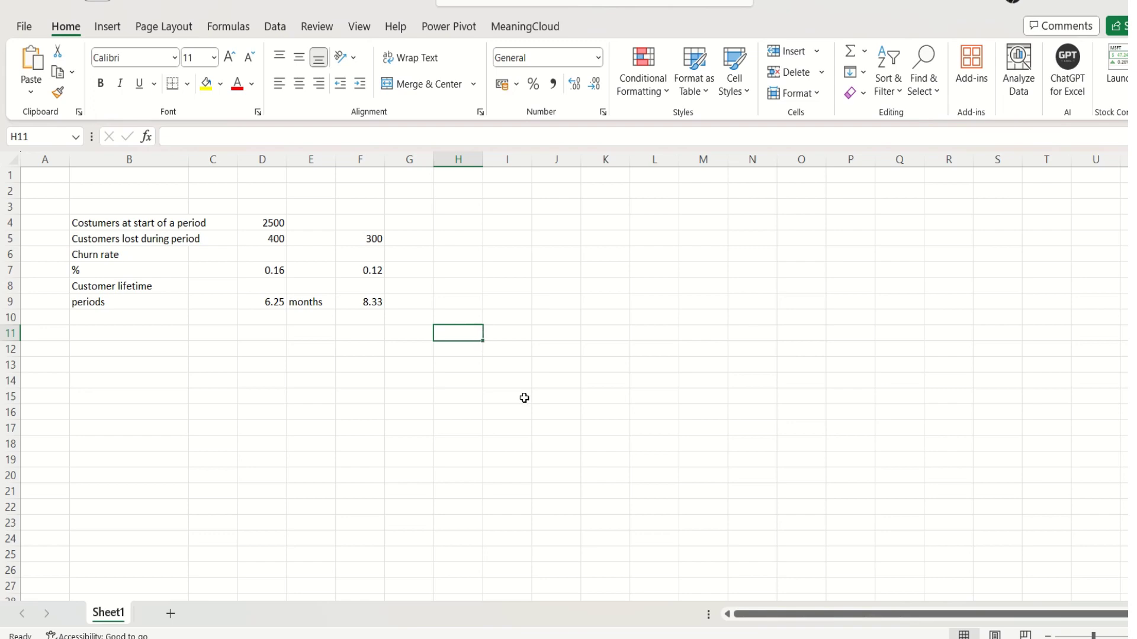
Step: Switch to the churn rate calculator in Edge and set the customers lost during the period to 200
mouse_move(639, 638)
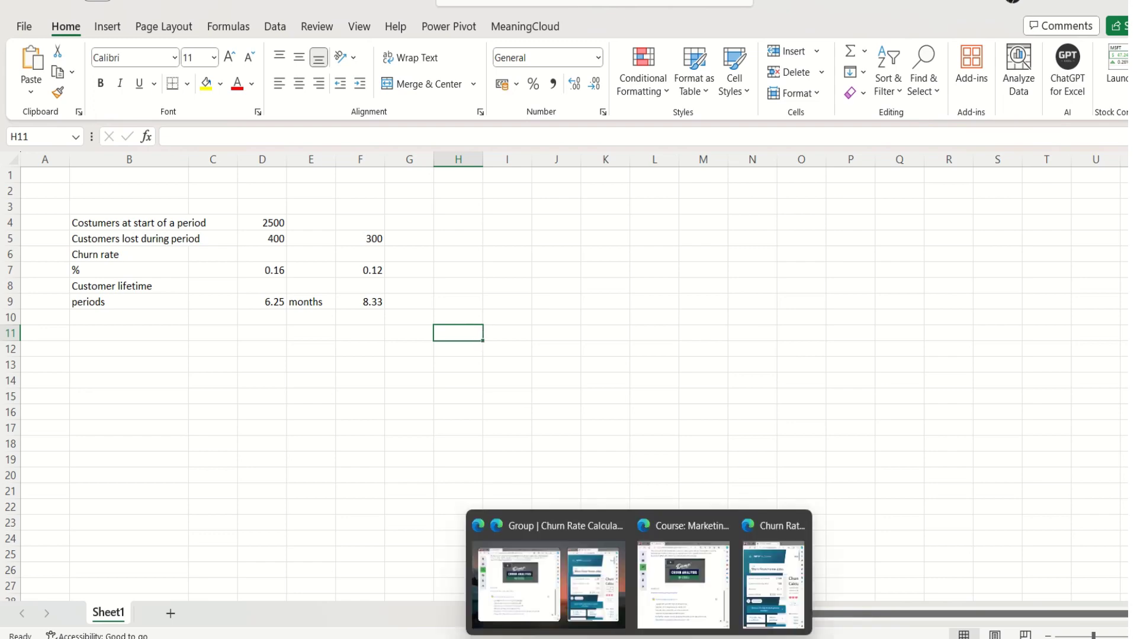
click(775, 577)
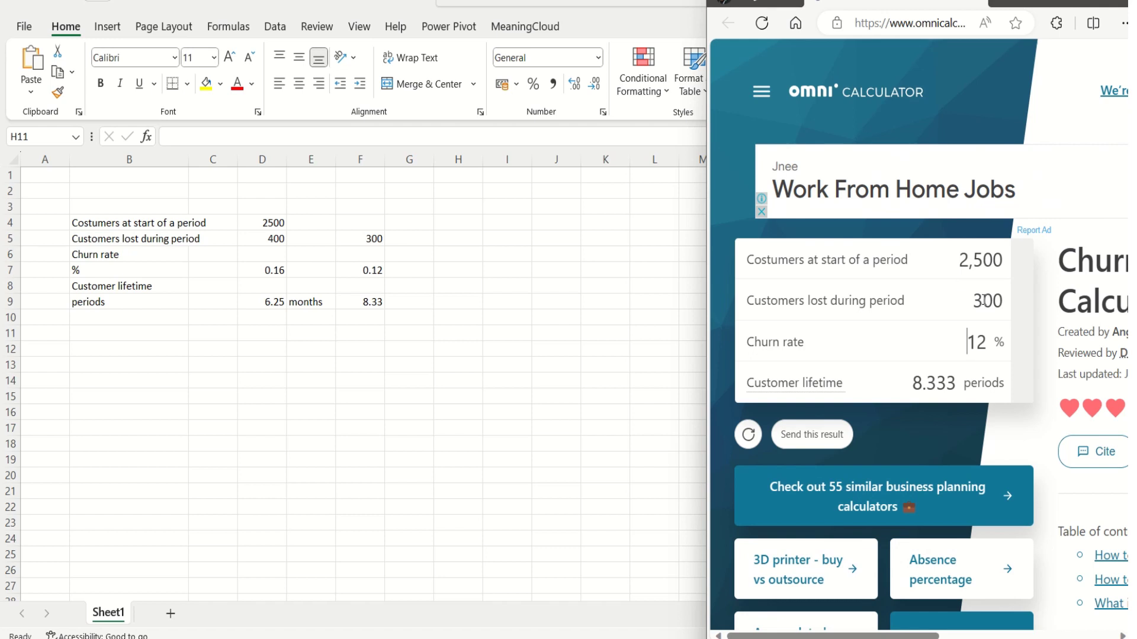
drag(984, 301, 968, 300)
text(2)
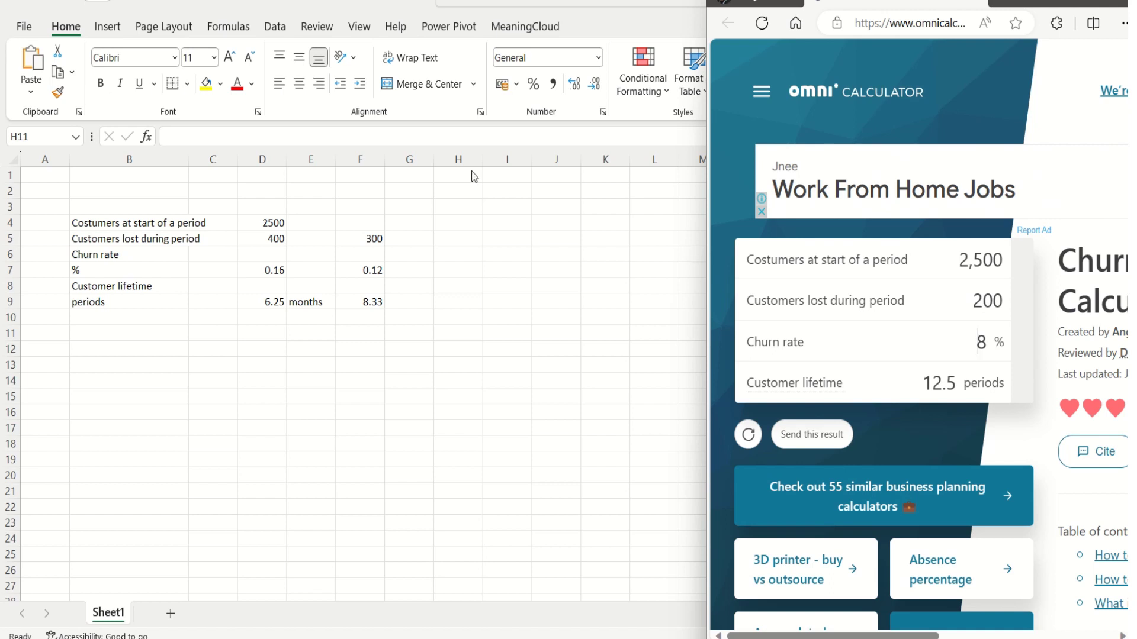
Step: Record 200 lost customers in G5 of the Excel sheet, consult the Edge calculator, and enter the churn rate as 0.8 in G7
click(418, 239)
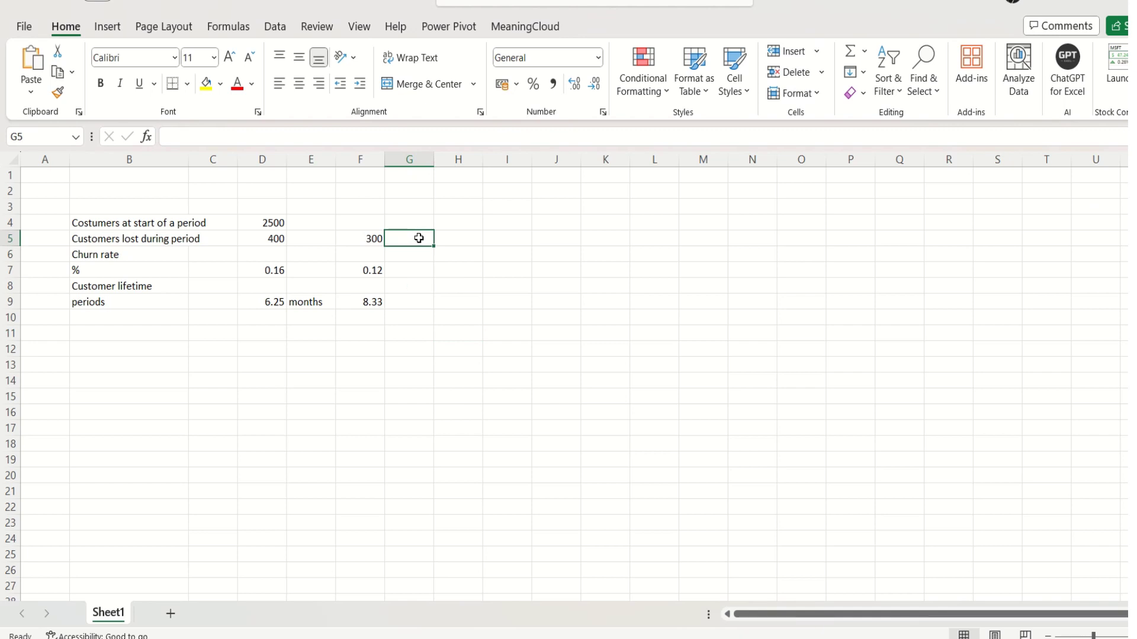
text(200)
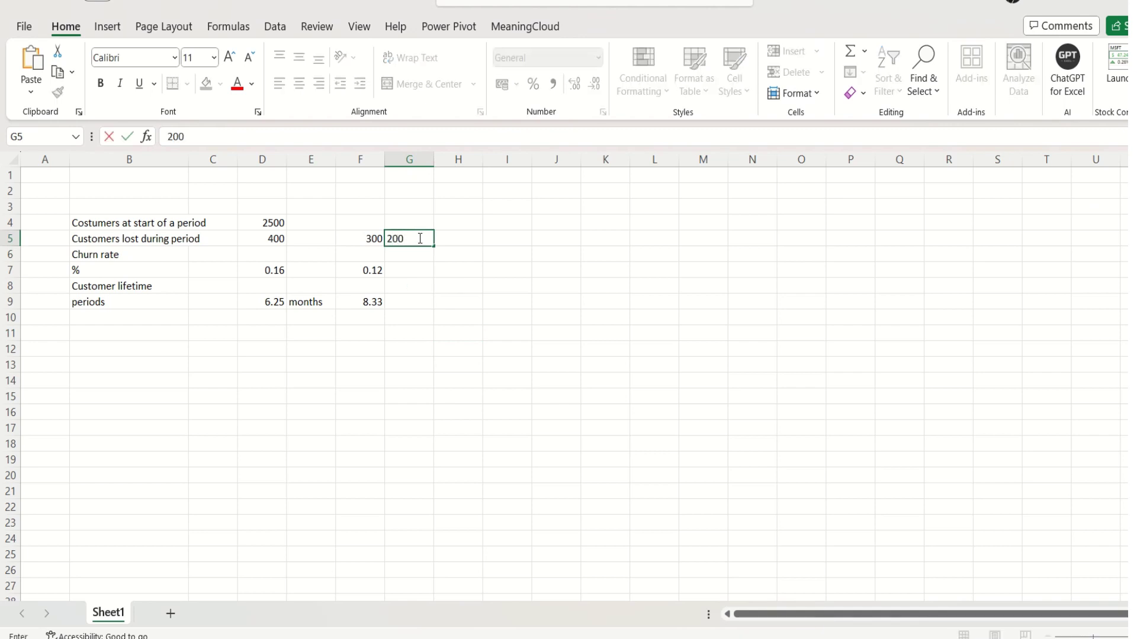
click(409, 271)
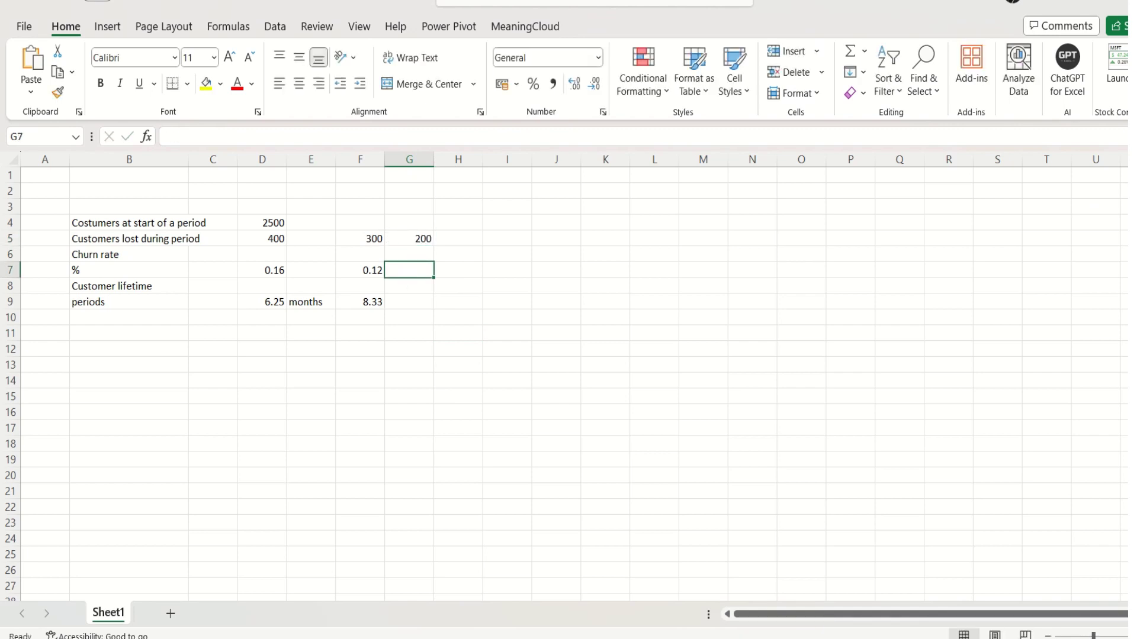
mouse_move(733, 610)
click(764, 598)
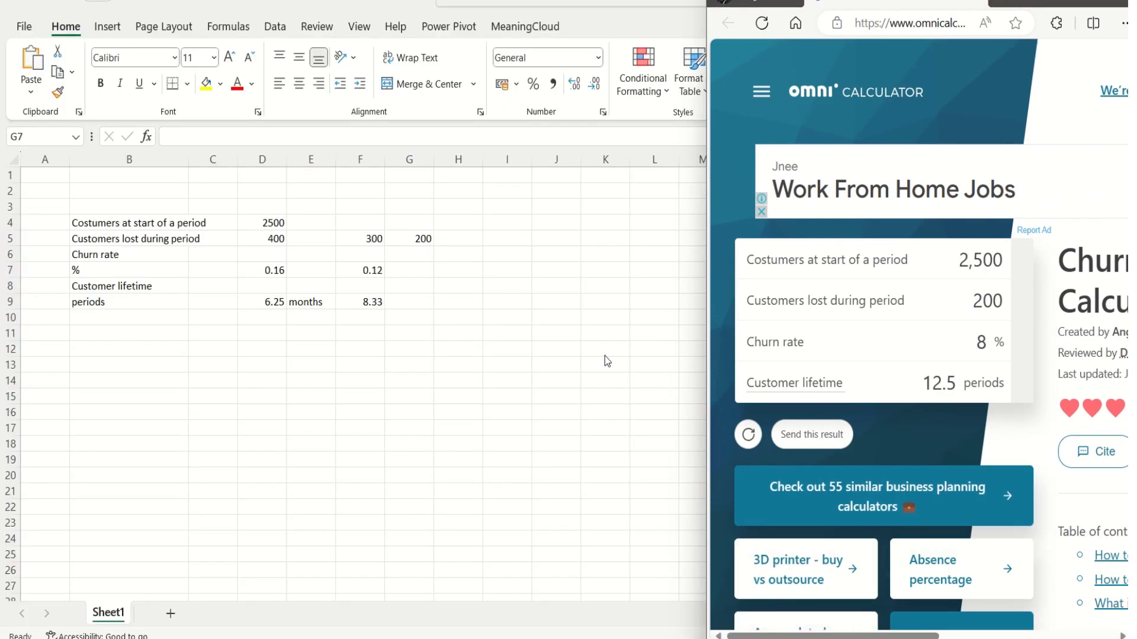
click(411, 272)
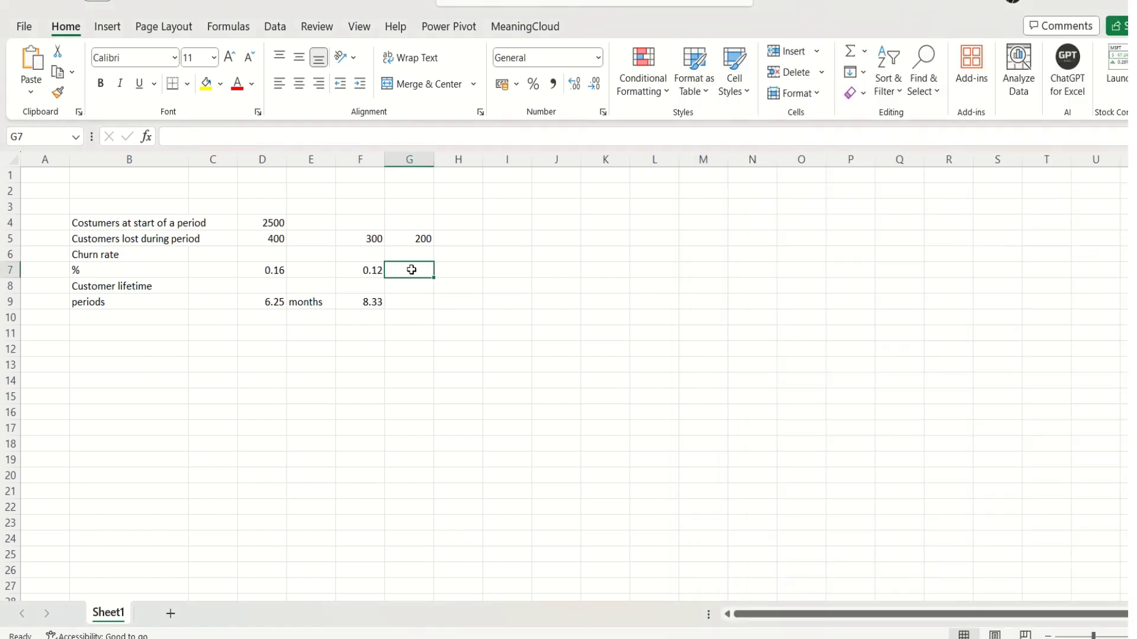
text(0)
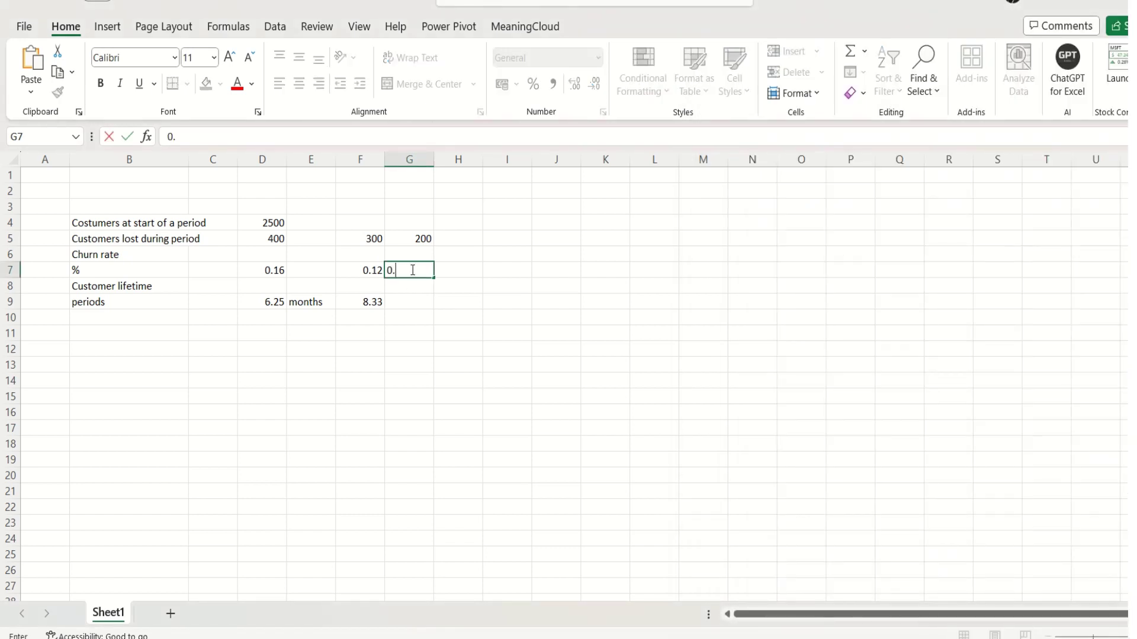
text(.8)
Step: Look up the customer lifetime in the Edge calculator and enter it as 12.5 in G9 of the Excel sheet
click(424, 302)
mouse_move(724, 602)
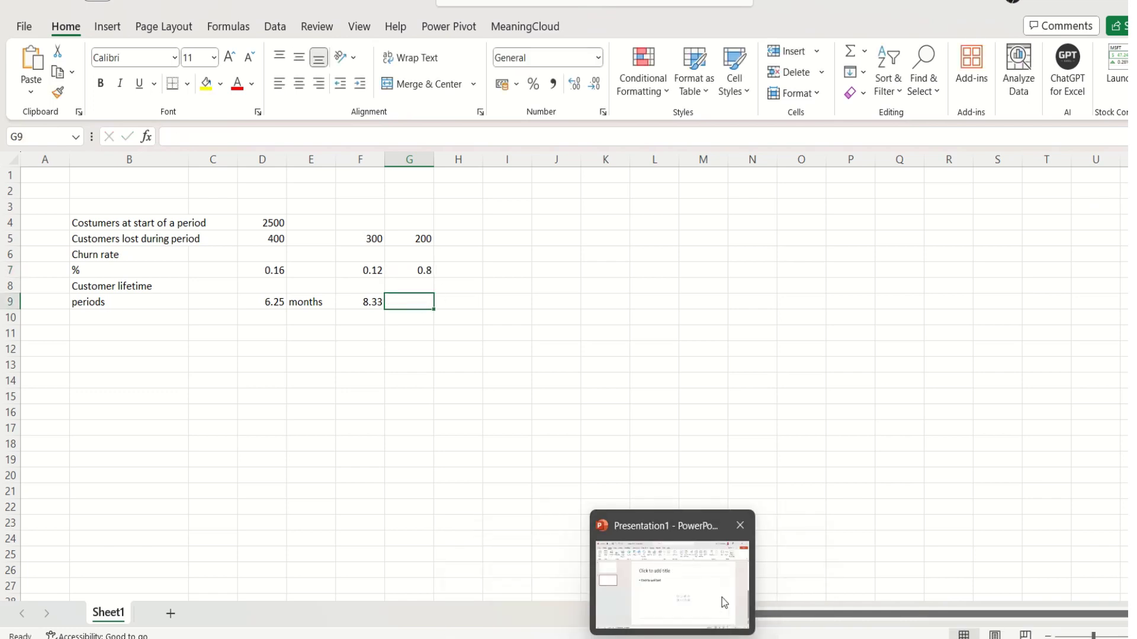
click(773, 577)
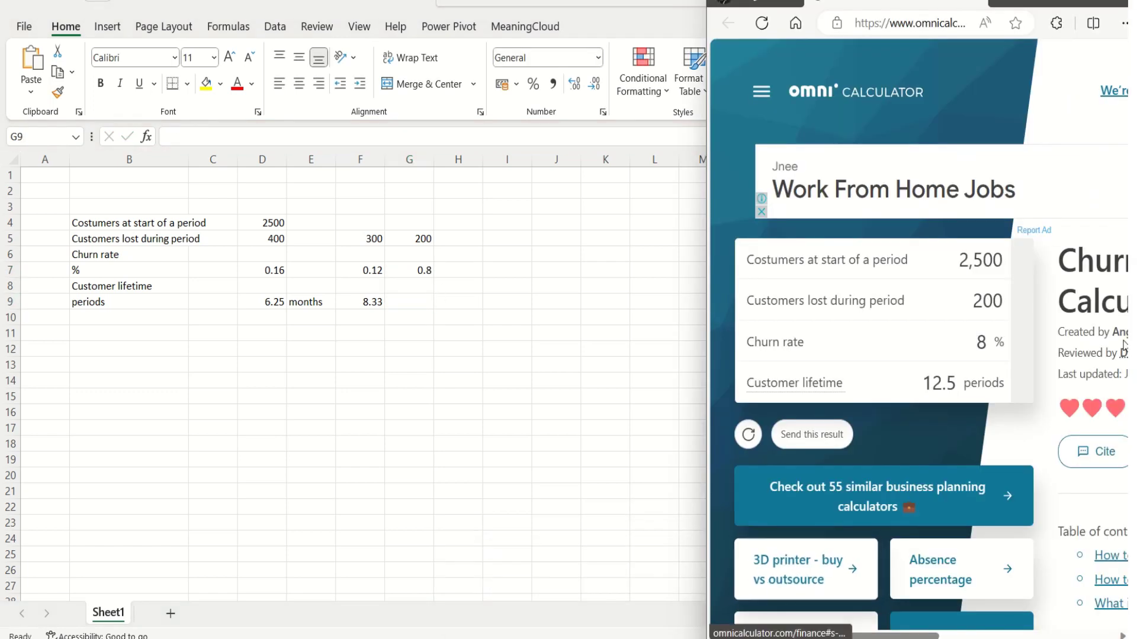
click(415, 304)
text(1)
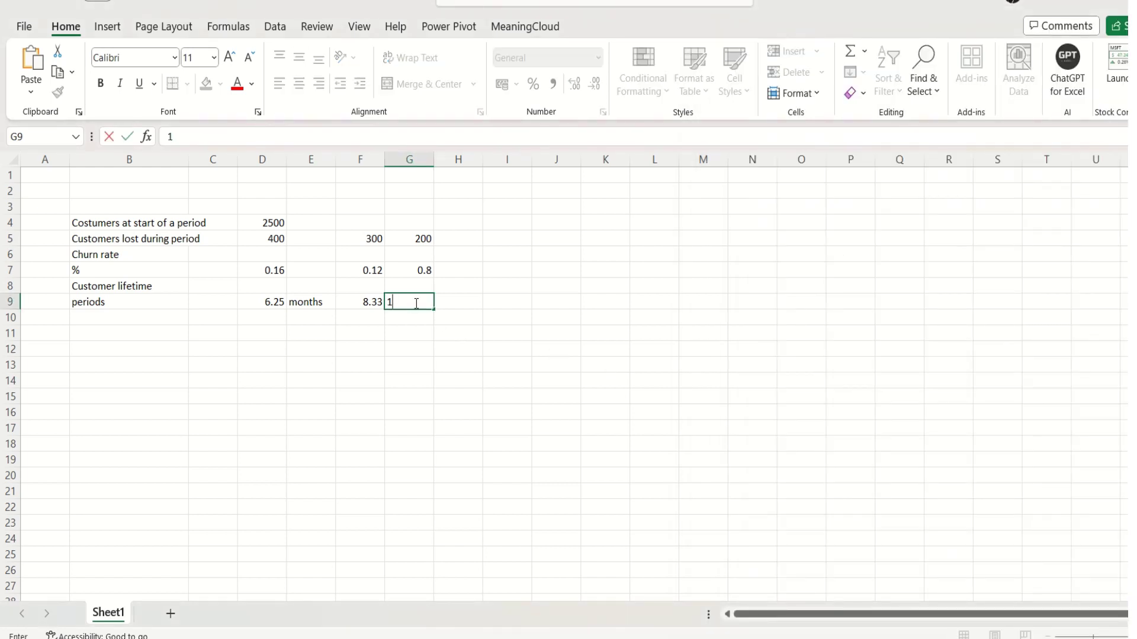
text(2.5)
click(669, 334)
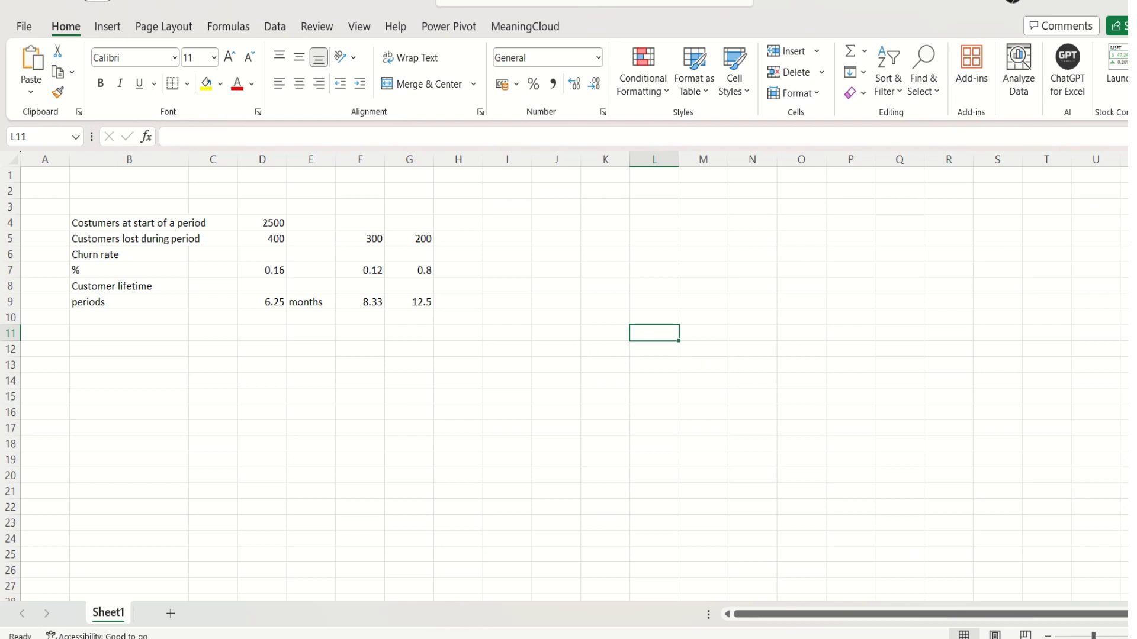
Step: Switch to the churn rate calculator in Edge and set the customers lost during the period to 100
mouse_move(639, 637)
click(781, 586)
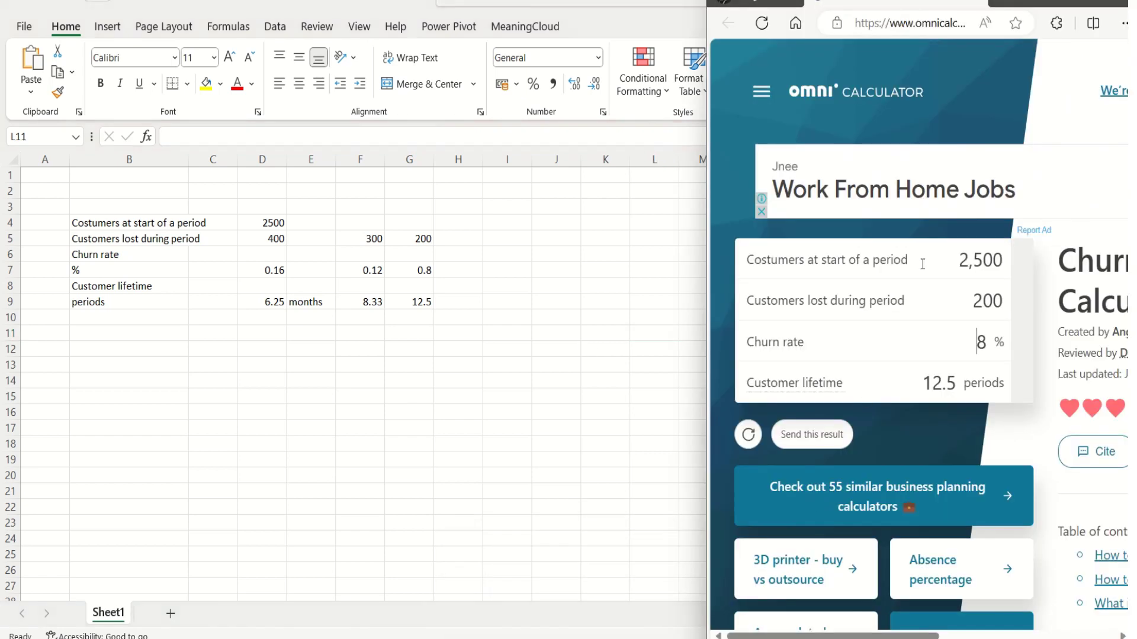
drag(973, 300, 1012, 302)
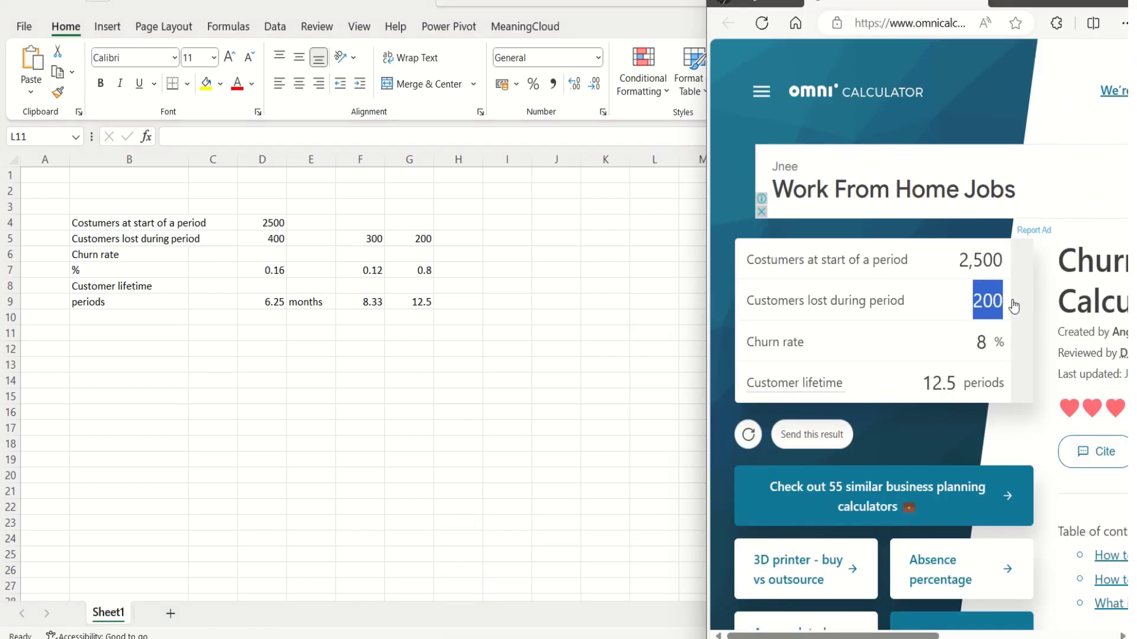
text(100)
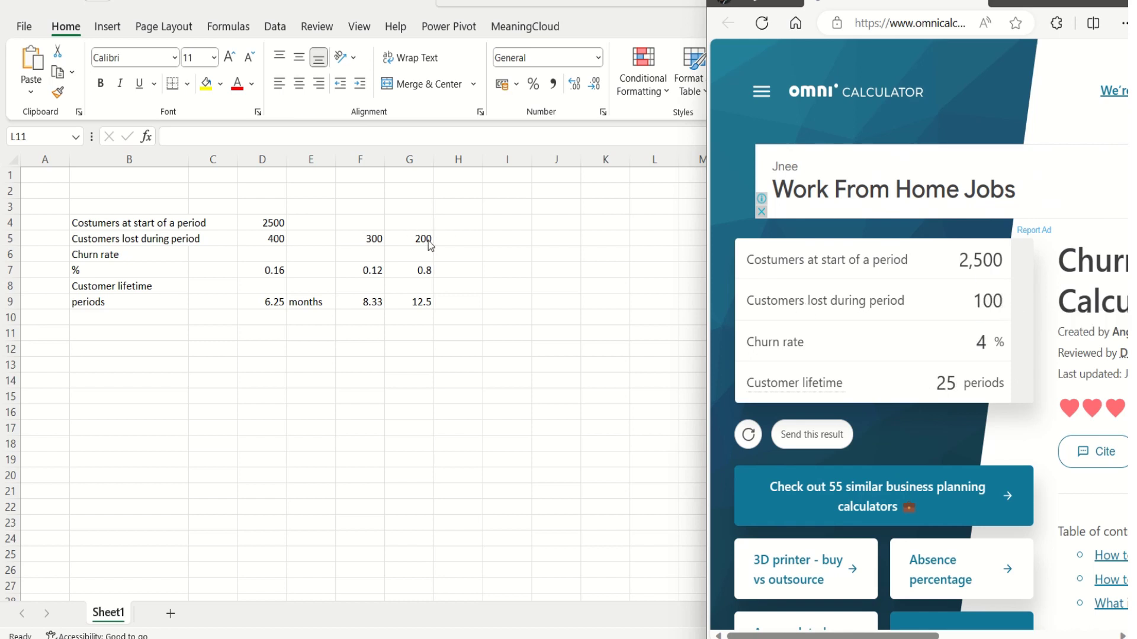
Step: Switch to the Excel sheet and record 100 lost customers in H5 and a churn rate of 0.4 in H7
click(464, 240)
click(464, 239)
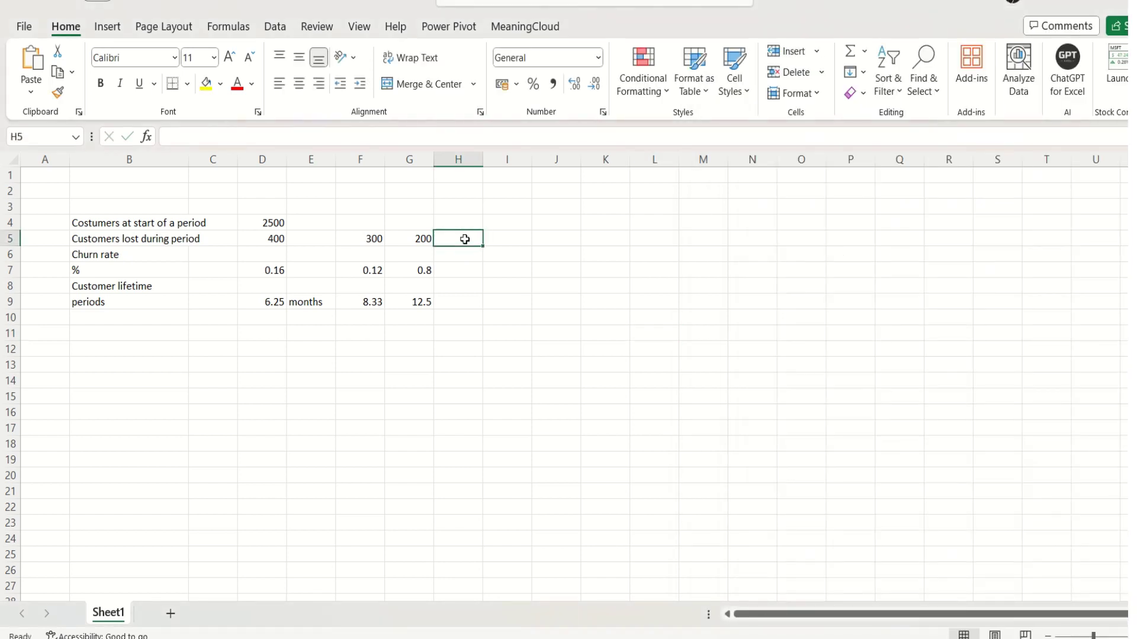
text(100)
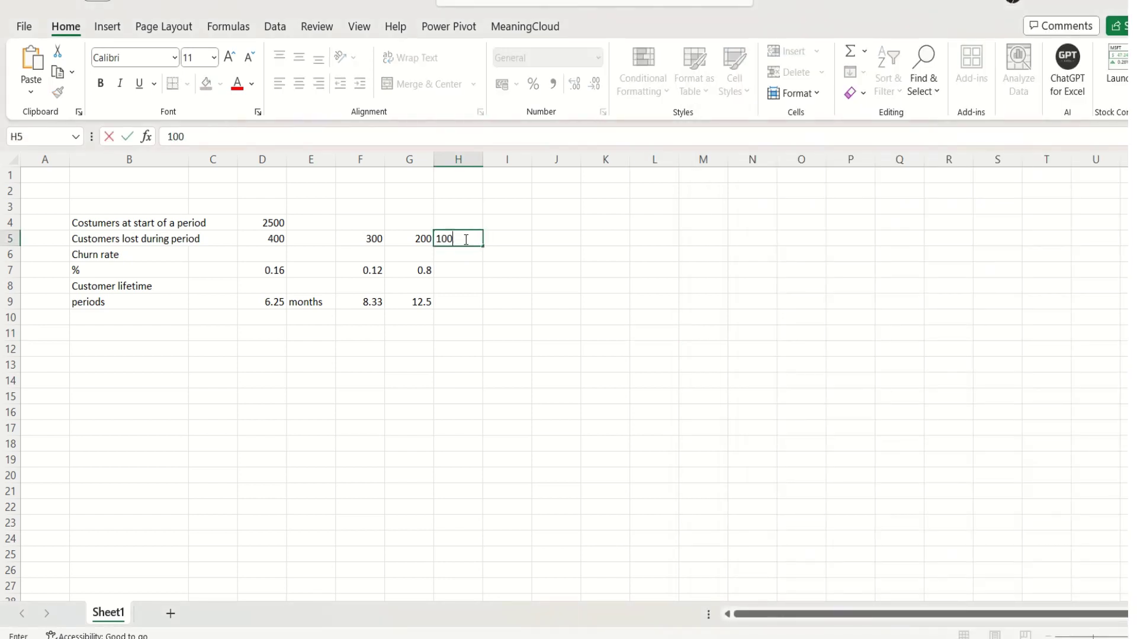
click(466, 269)
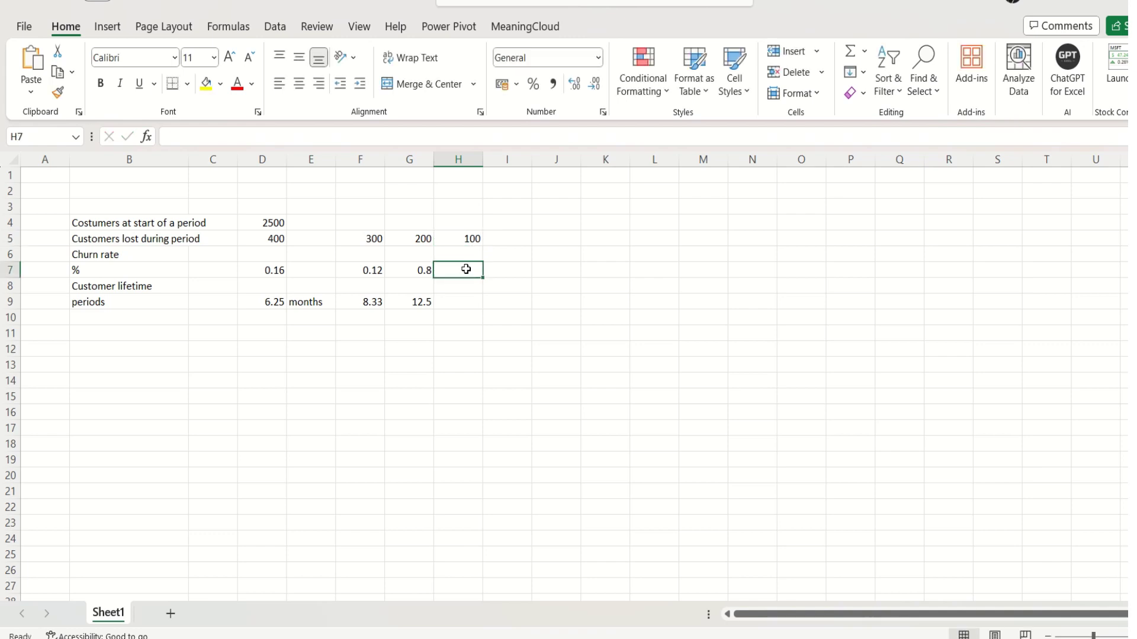
text(0.4)
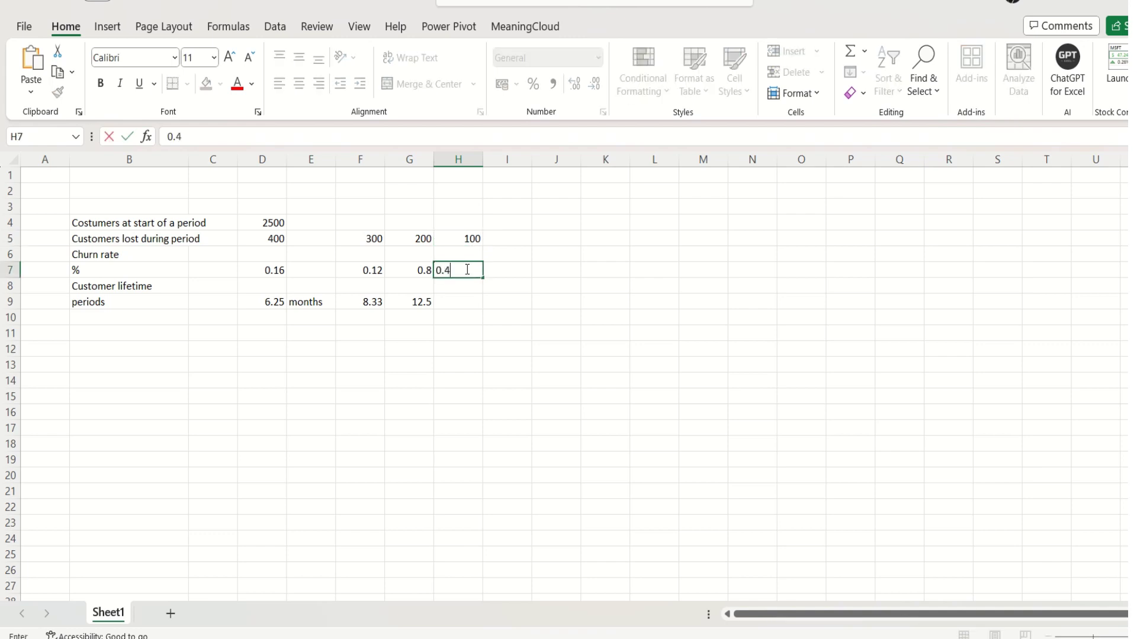
Step: Look up the customer lifetime in the Edge calculator and enter it as 25 in H9 of the Excel sheet
click(464, 299)
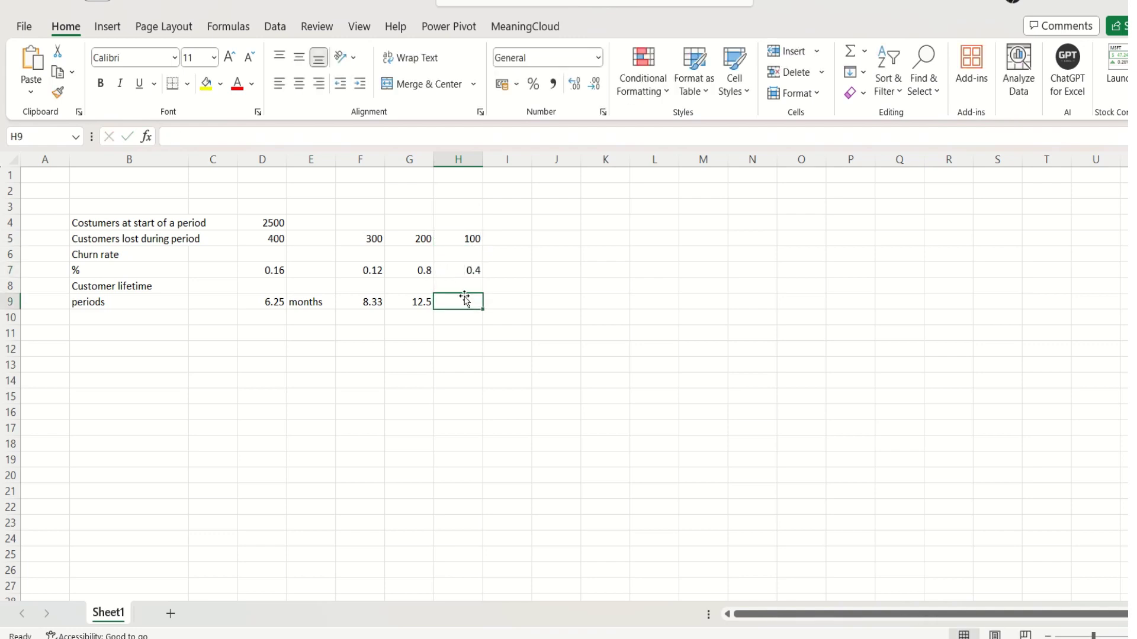
mouse_move(639, 638)
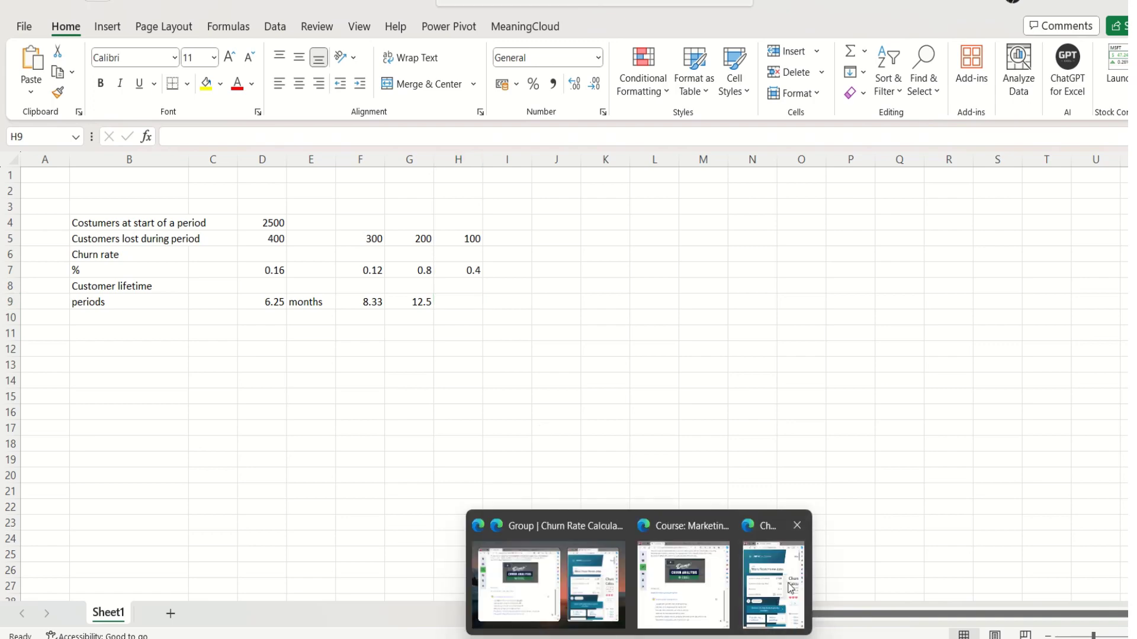
click(789, 586)
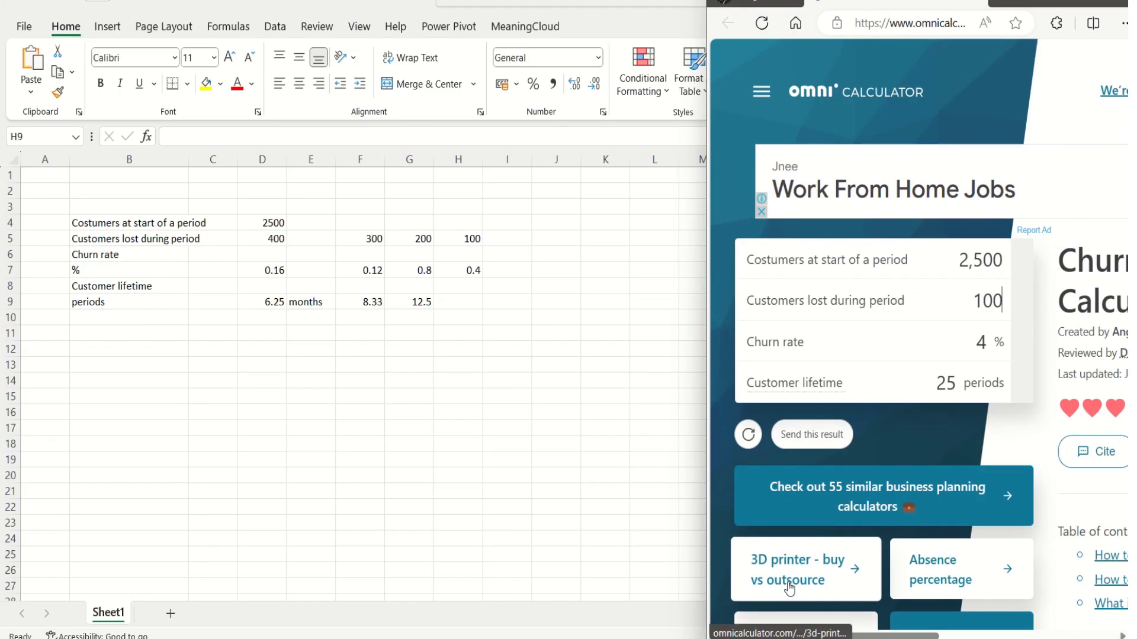
click(466, 303)
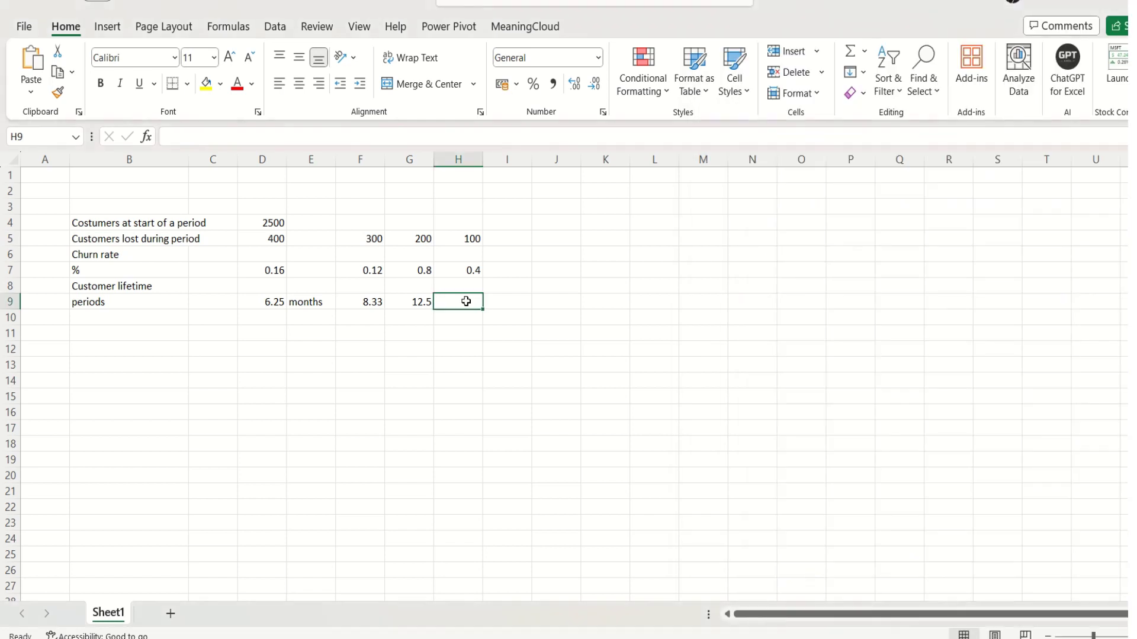
text(25)
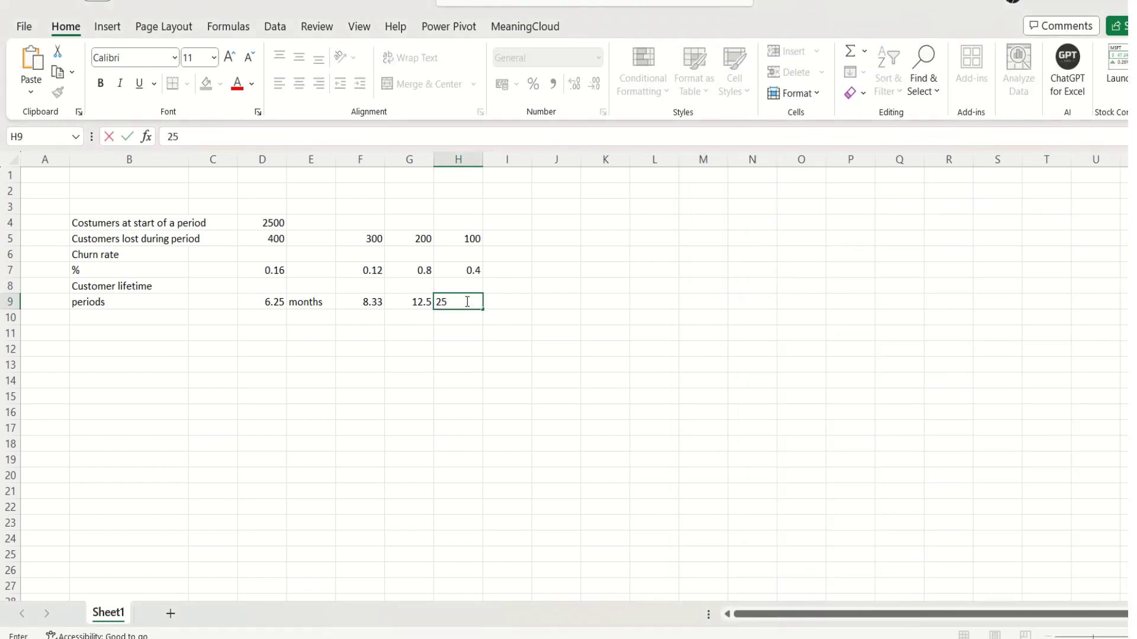
Step: Copy the range D5:H9 and paste it transposed starting at C14
click(518, 383)
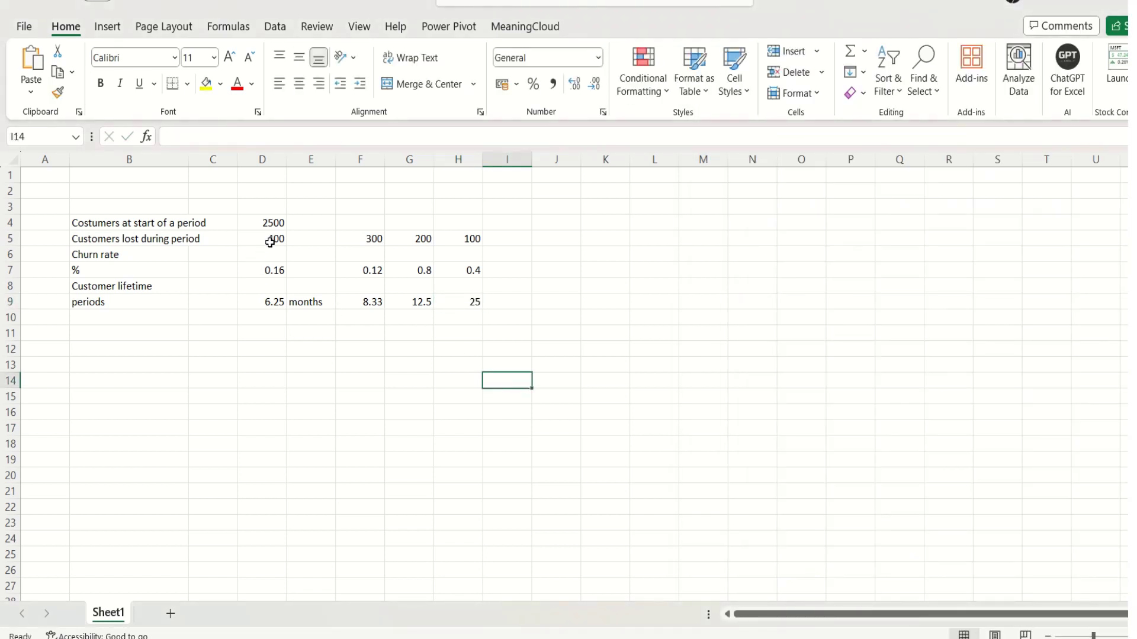
drag(272, 240, 441, 301)
right_click(399, 262)
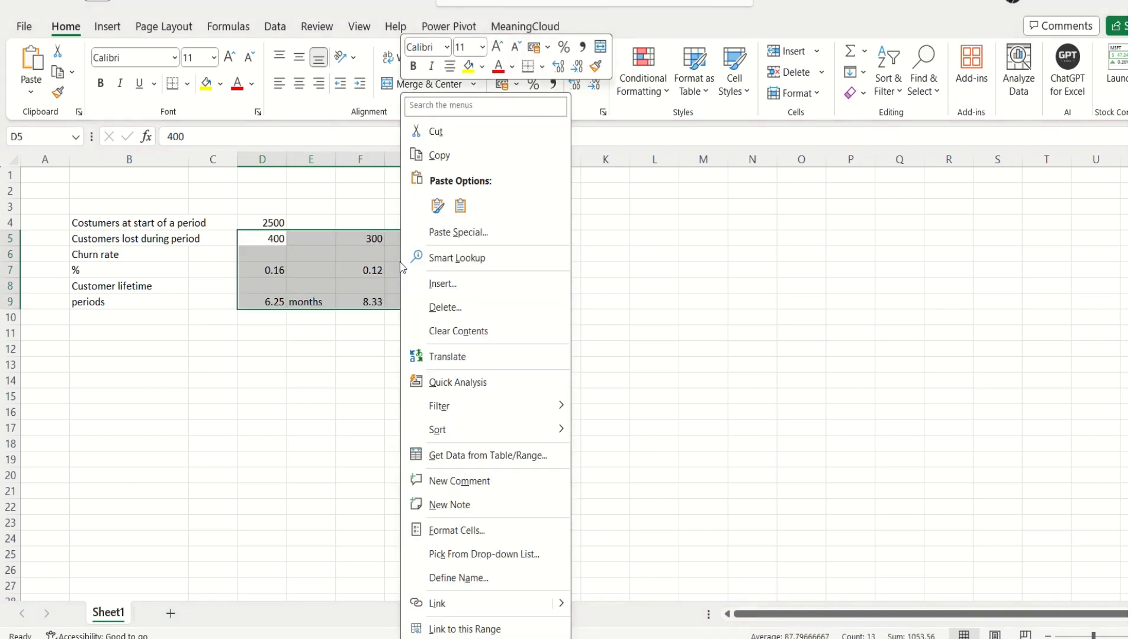
click(450, 155)
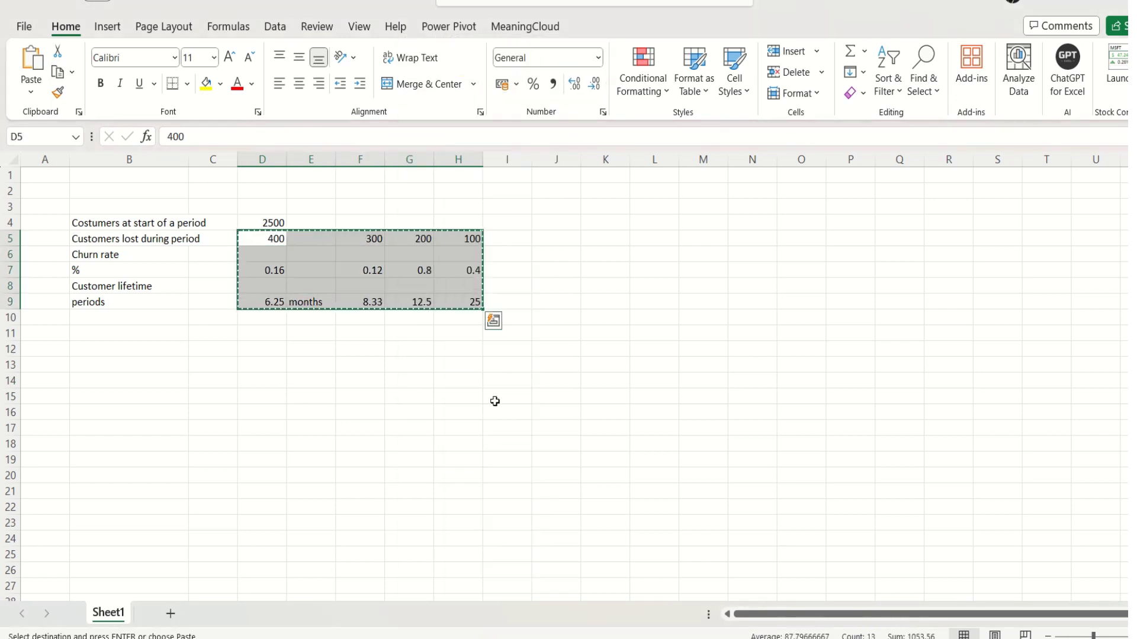
click(210, 384)
right_click(210, 382)
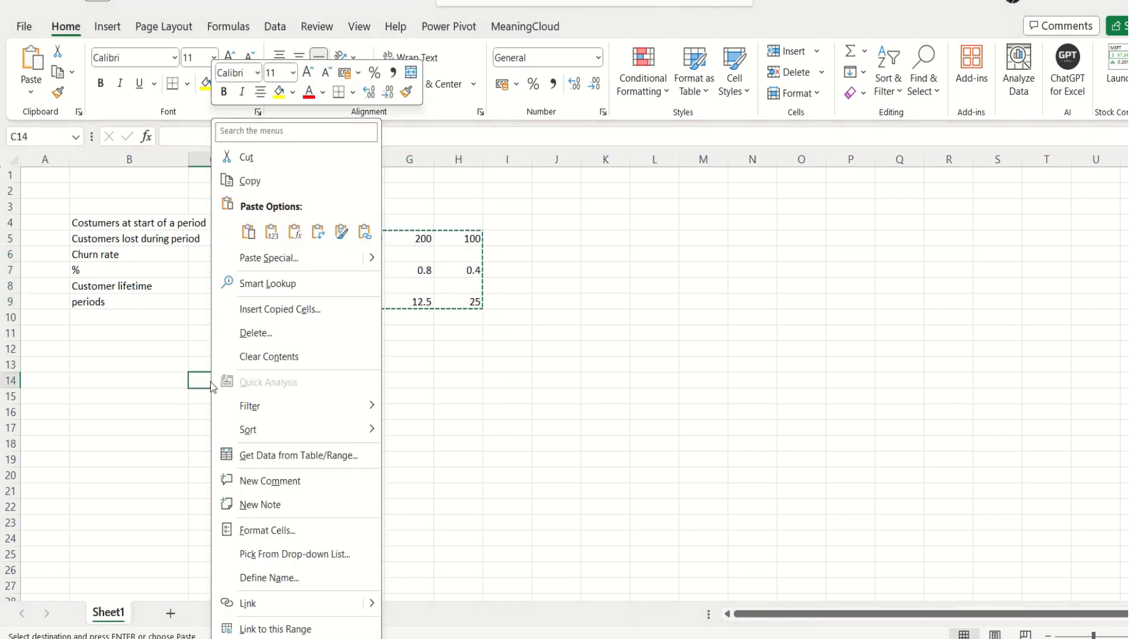
click(318, 232)
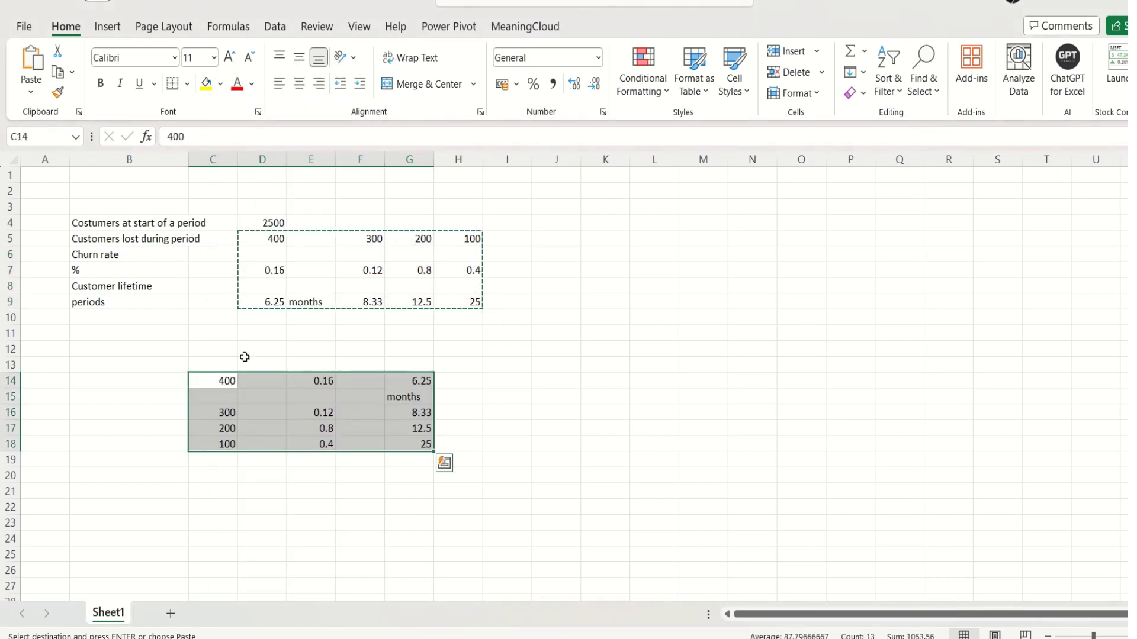
Step: Add the headings Customers Lost in C13, Churn in E13 and Life time in G13 above the transposed values
click(212, 362)
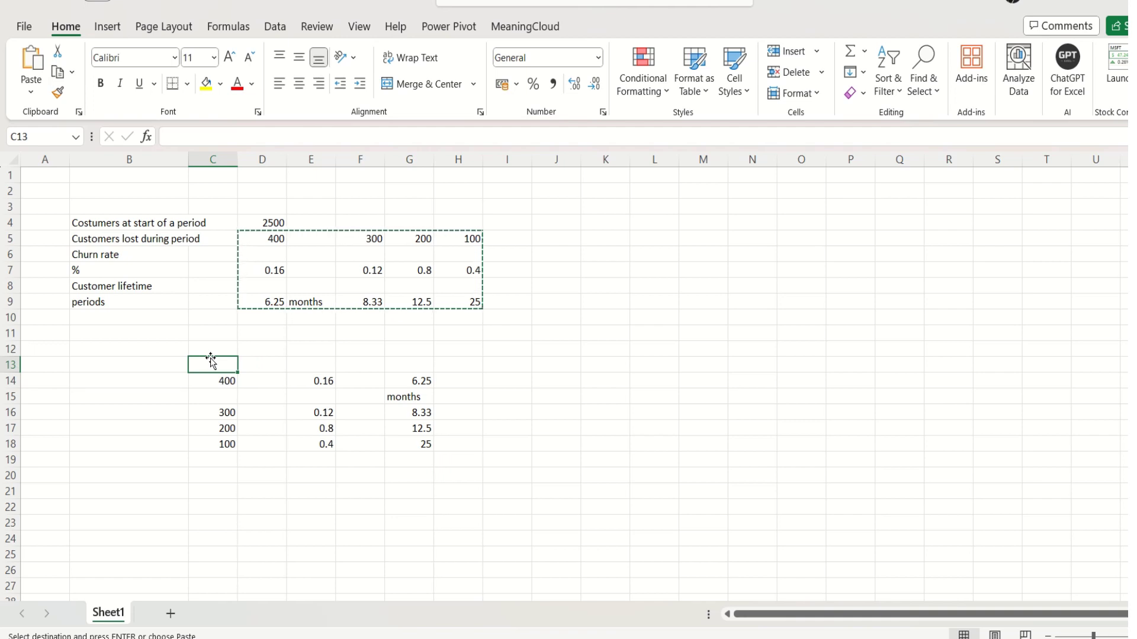
text(Cu)
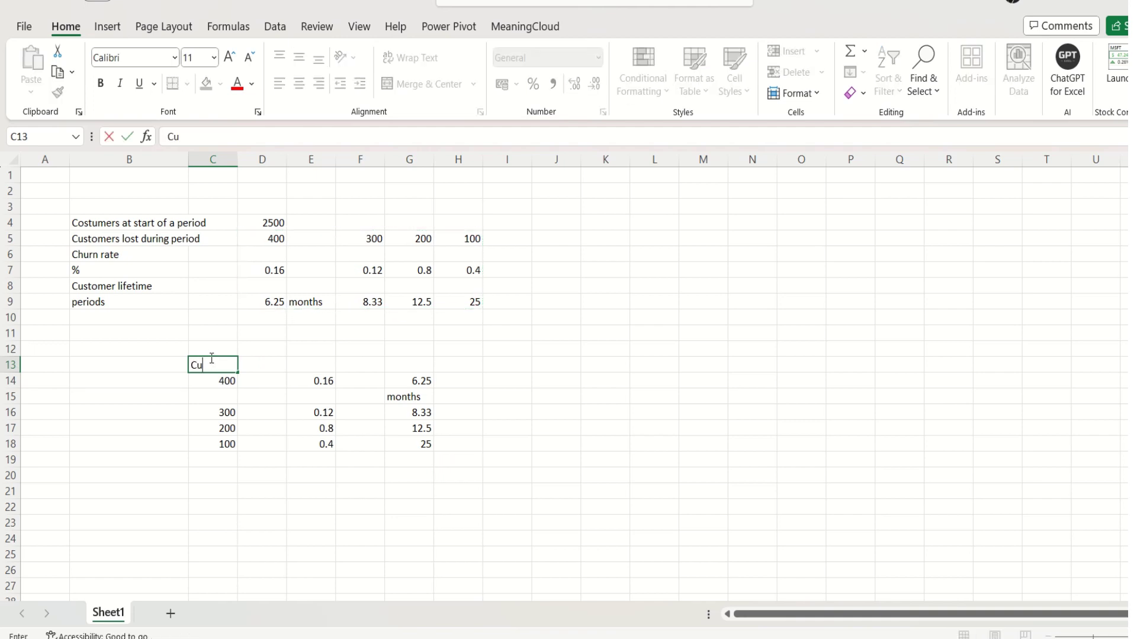
text(stomers Lost)
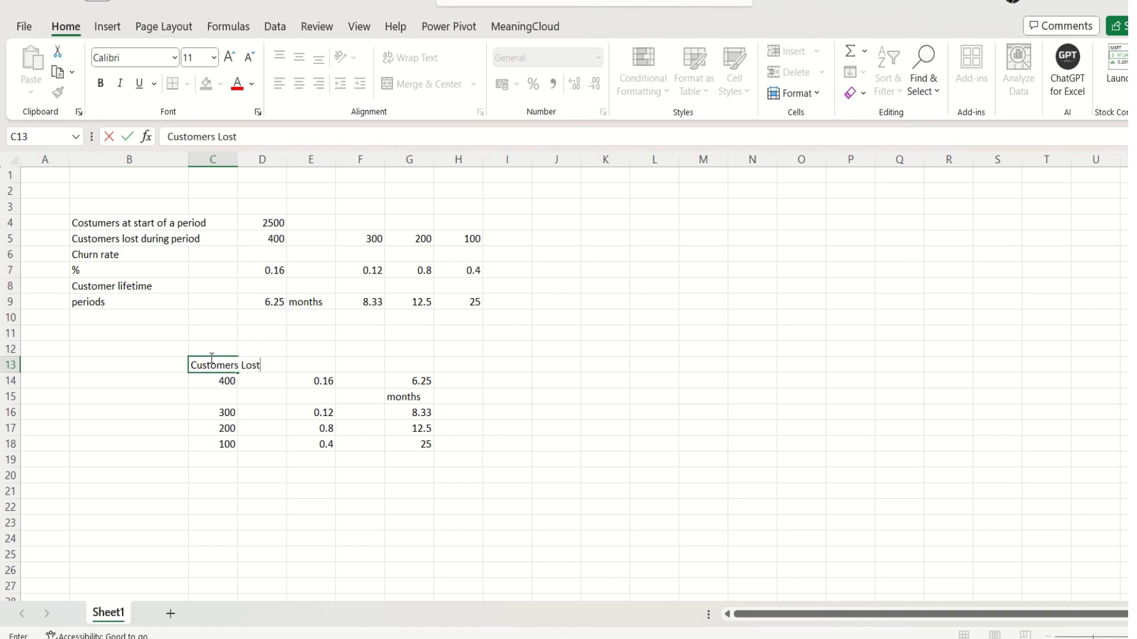
click(316, 367)
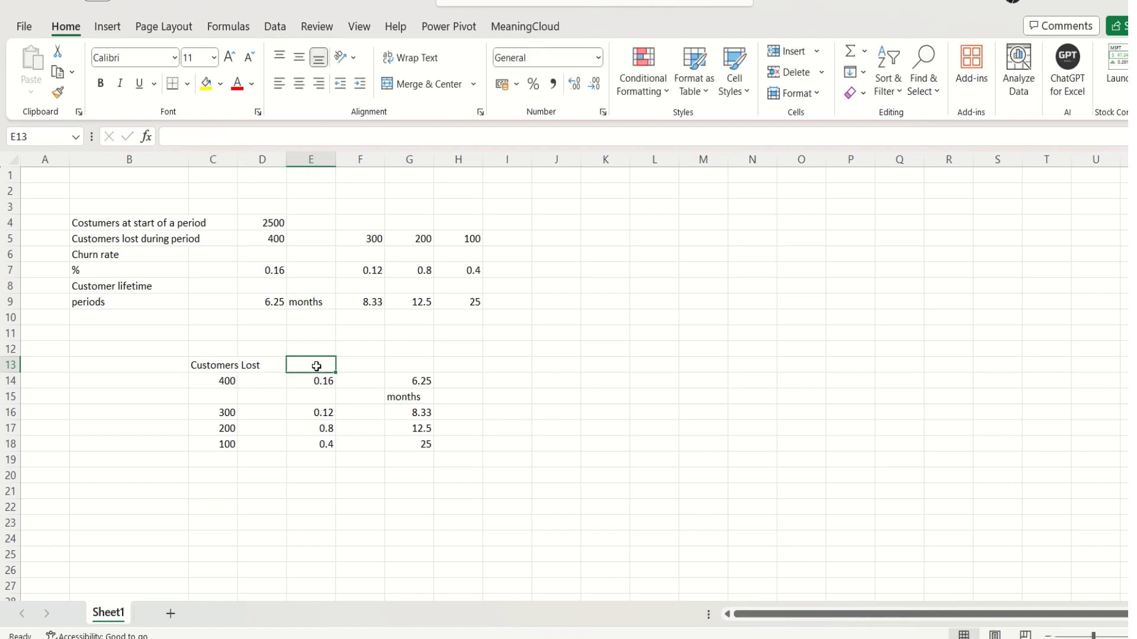
text(Churn)
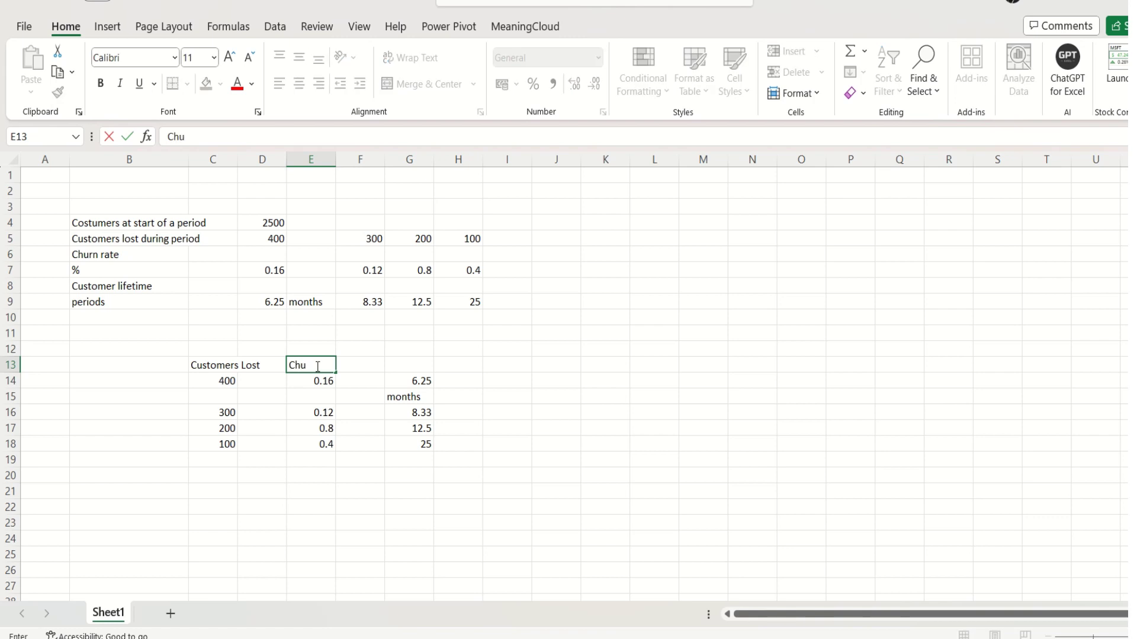
click(410, 366)
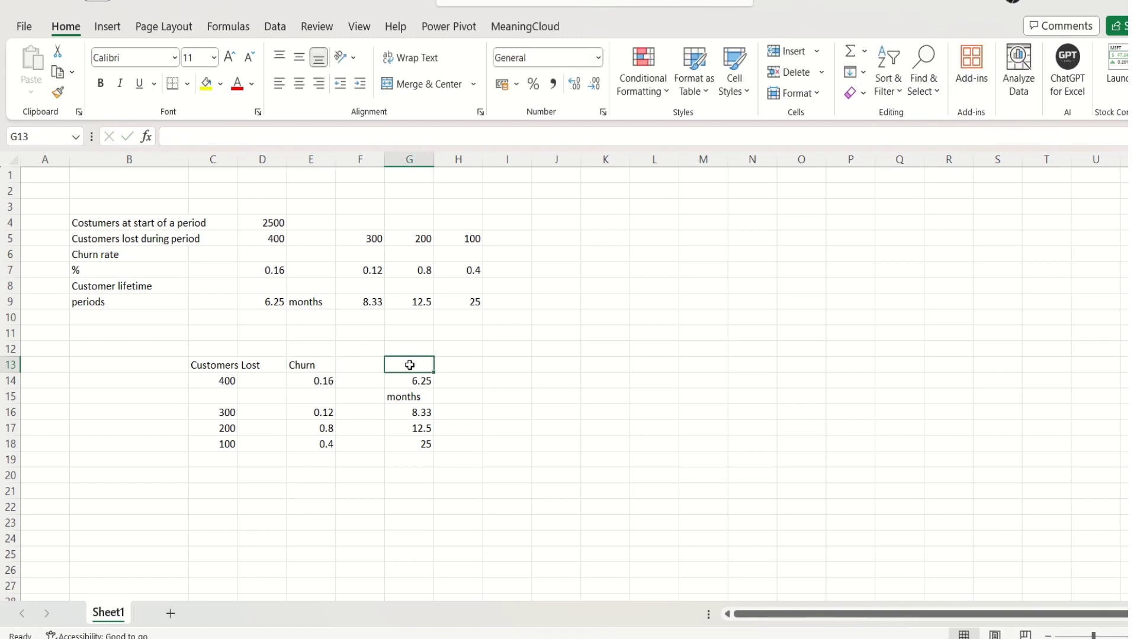
text(Life tim)
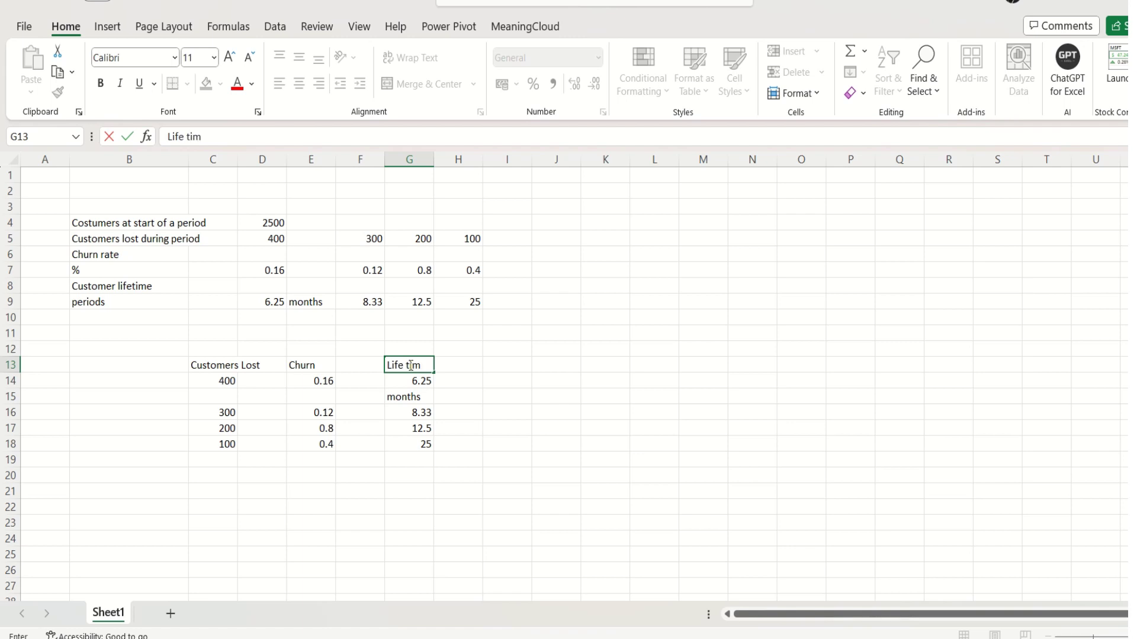
text(e)
click(509, 430)
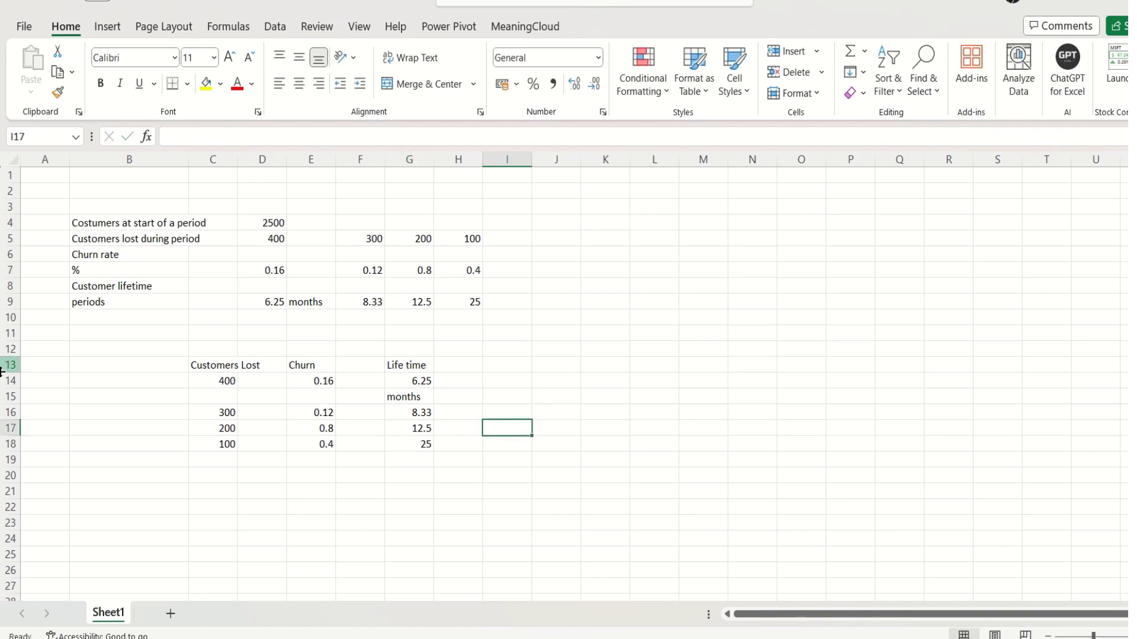
Step: Delete row 15, which holds only the months label, from the transposed table
click(9, 397)
right_click(8, 397)
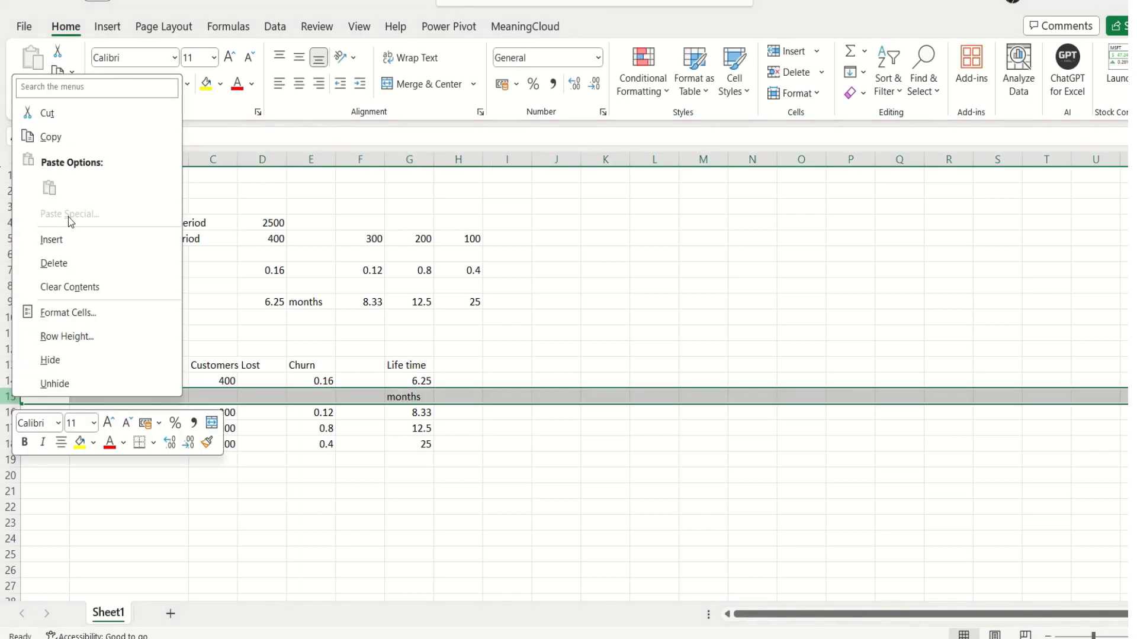
click(72, 264)
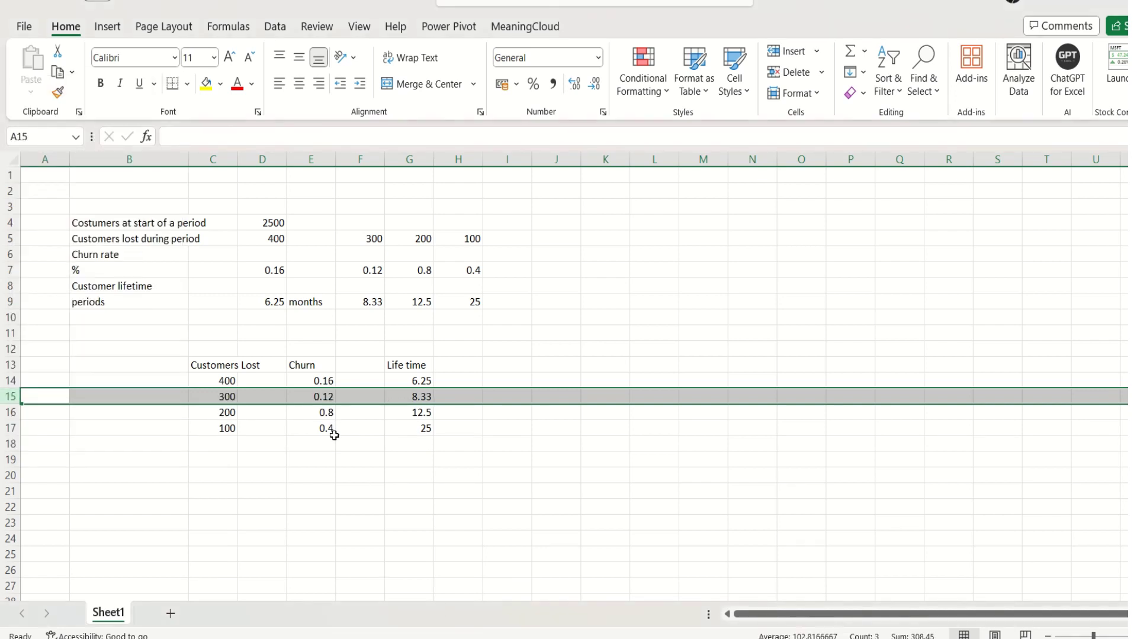
click(281, 527)
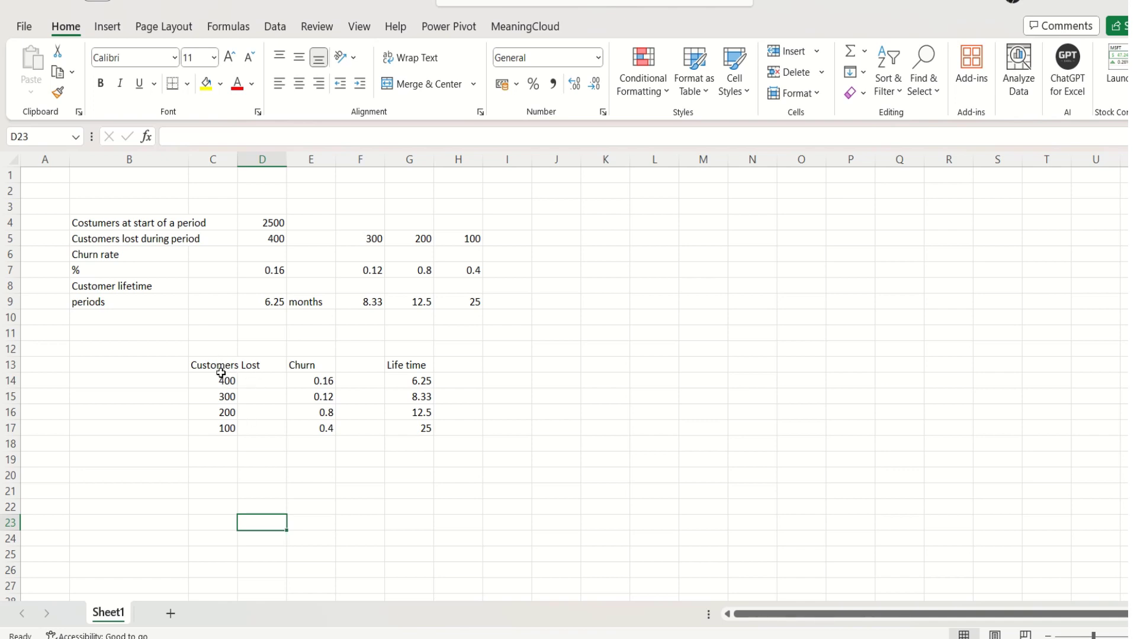
Step: Copy the table C13:G17 and paste it as values starting at K4
drag(221, 373, 407, 425)
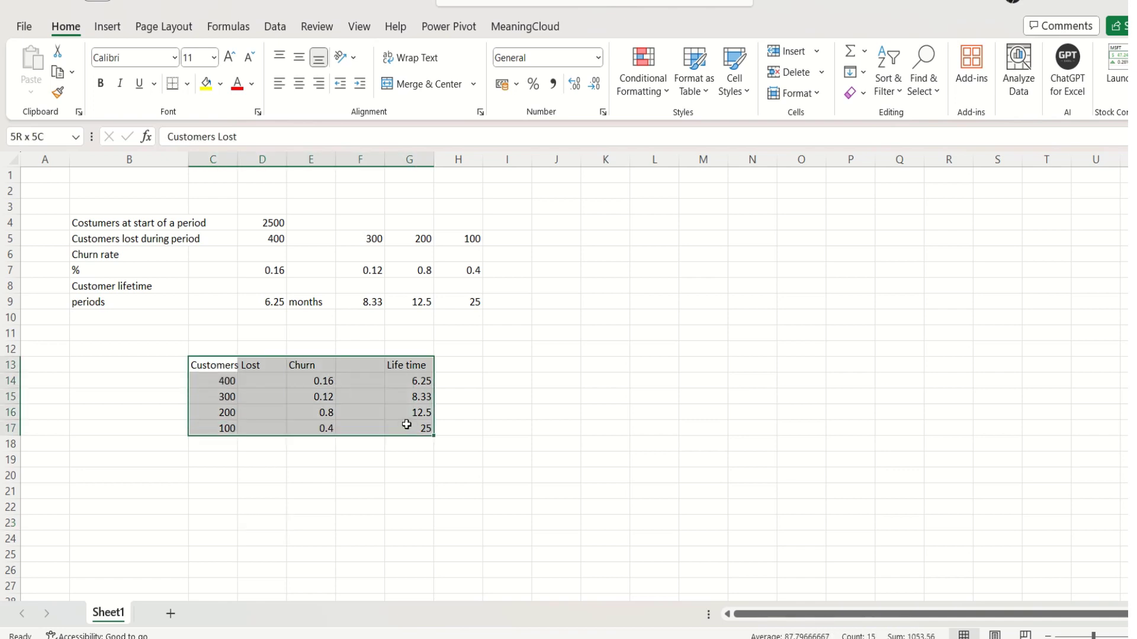
right_click(357, 397)
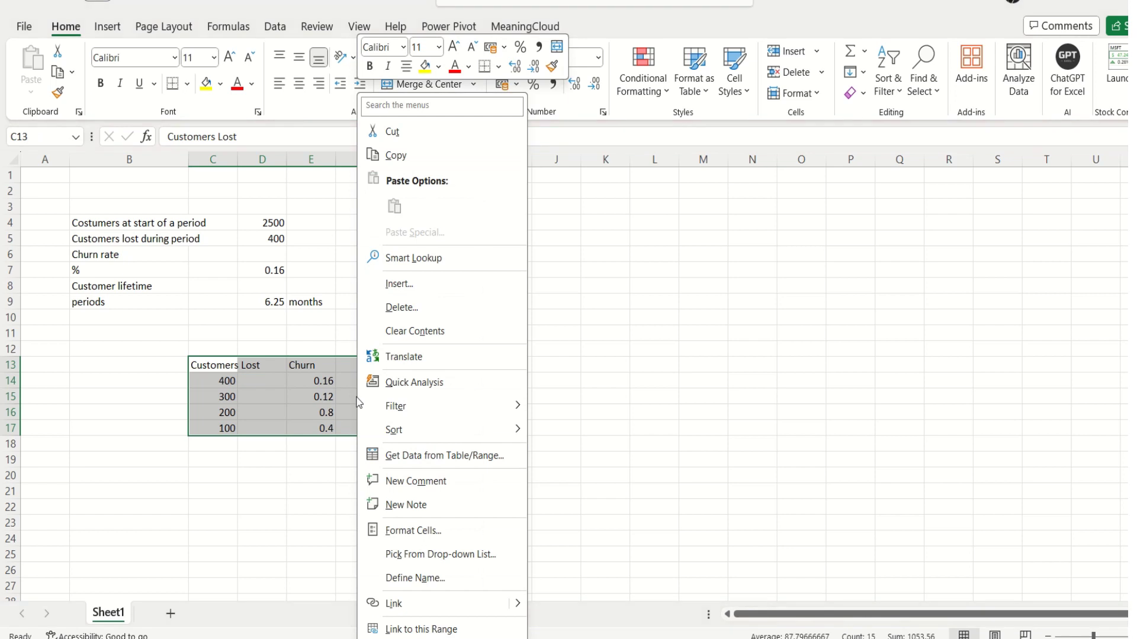
click(395, 155)
click(610, 224)
right_click(613, 229)
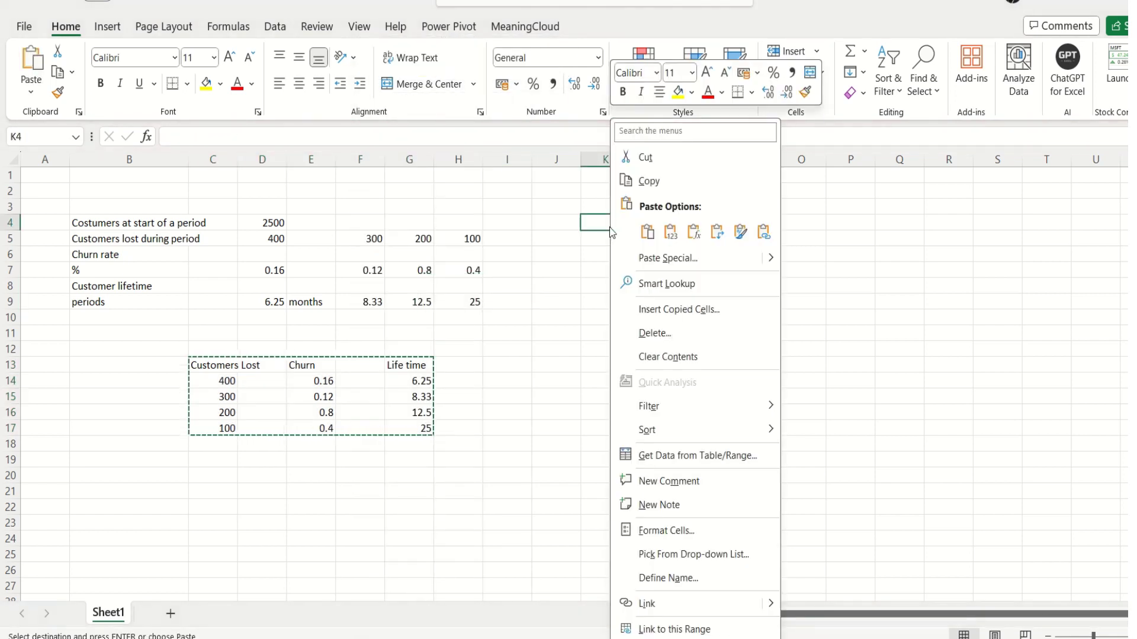
click(670, 232)
click(849, 411)
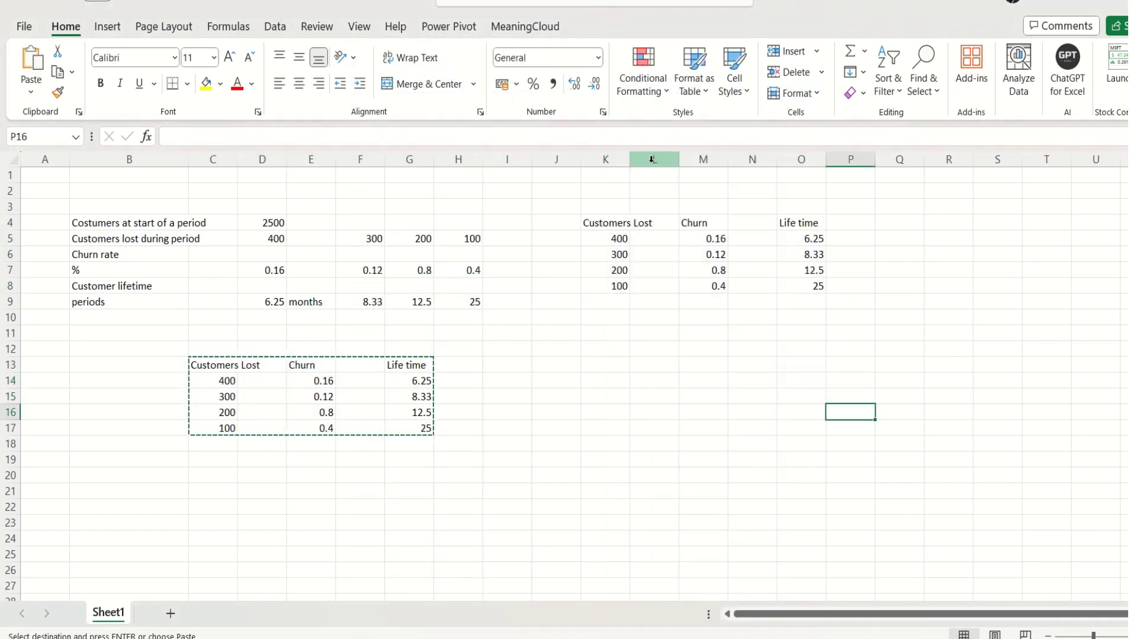
Step: Delete the two empty columns between the headings of the table pasted at K4
right_click(651, 158)
click(702, 355)
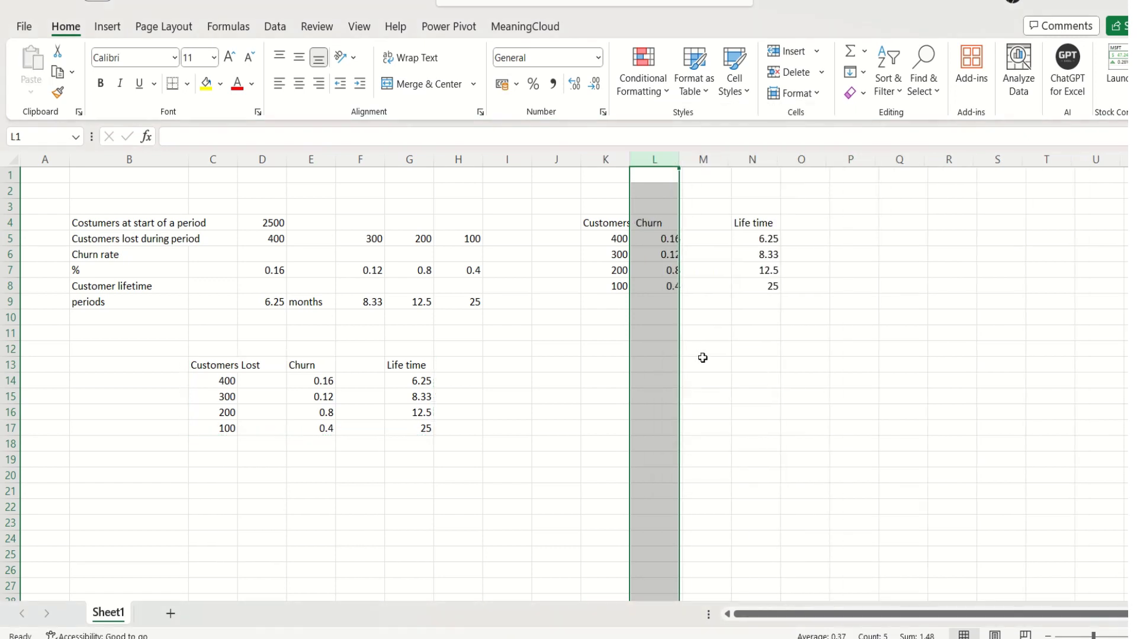
click(703, 412)
right_click(700, 160)
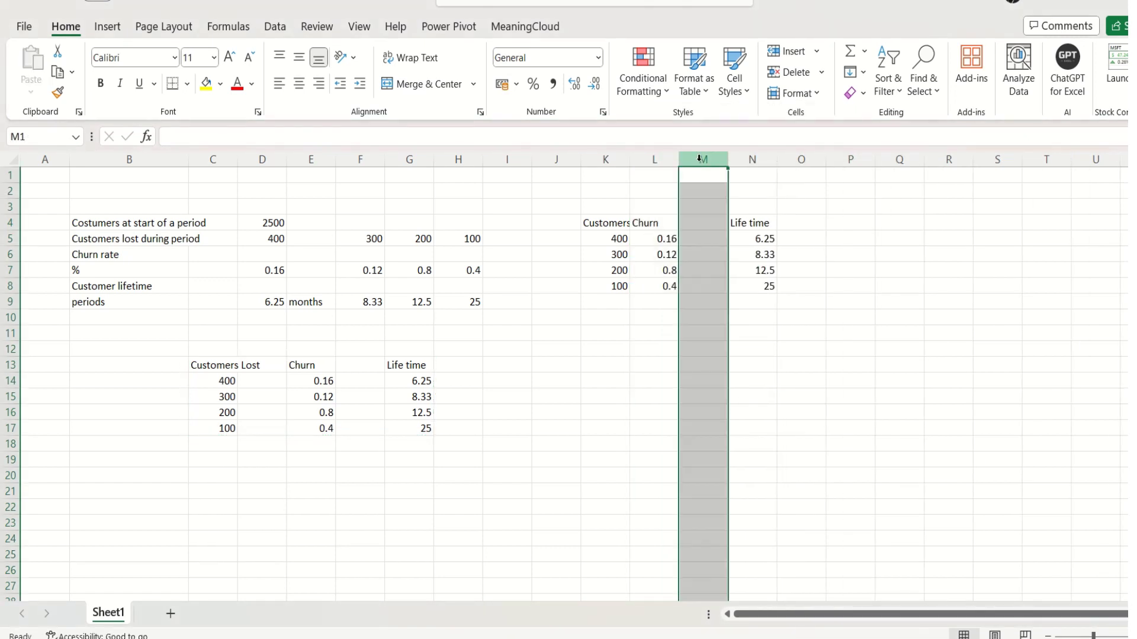
click(748, 356)
click(829, 426)
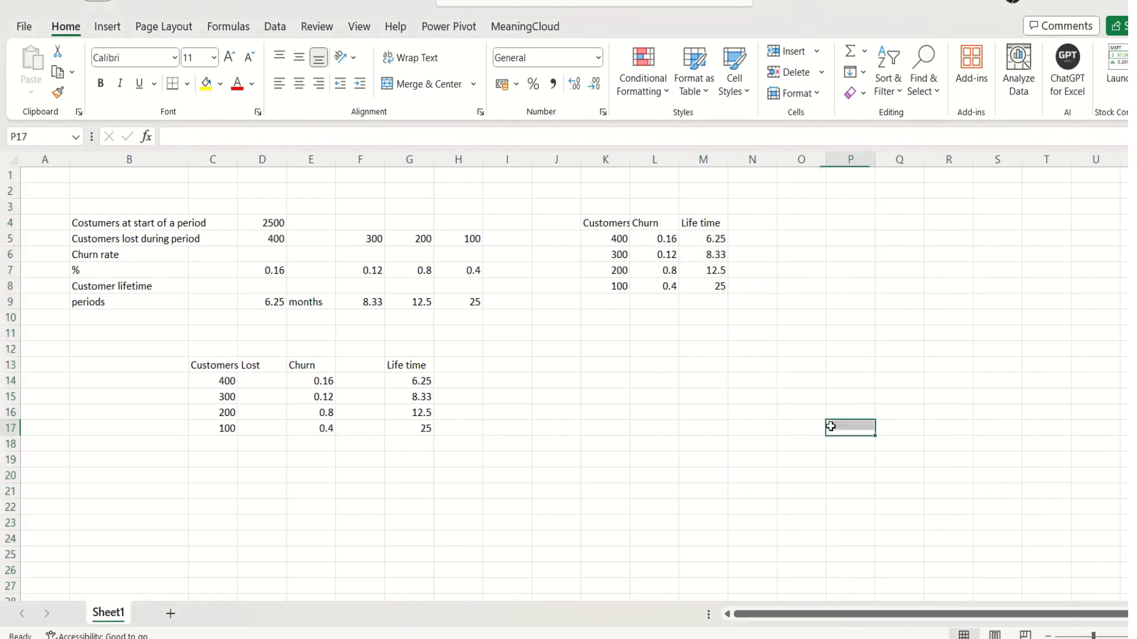
Step: Open the recommended charts for the range K4:M8 and select the Clustered Column suggestion
click(597, 229)
drag(604, 241, 675, 287)
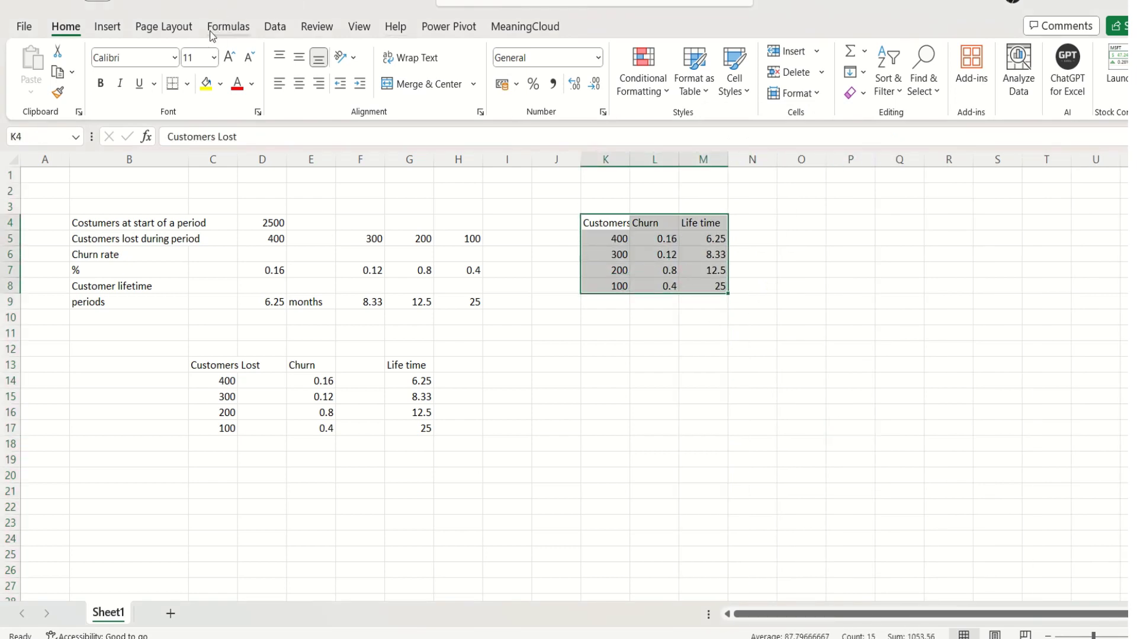
click(113, 27)
click(427, 74)
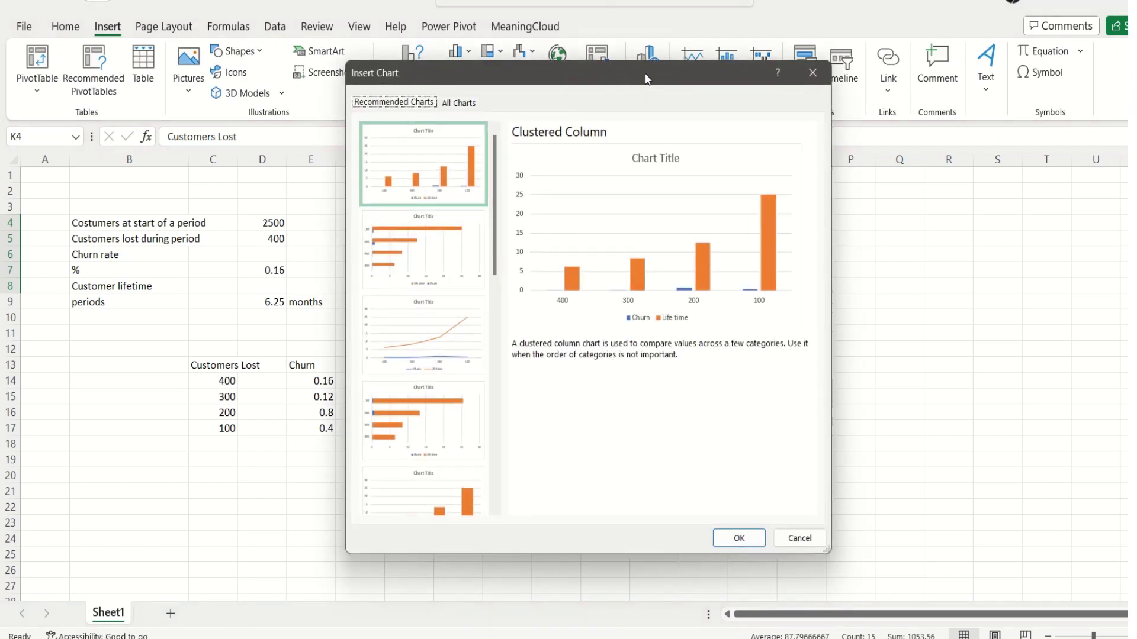
drag(646, 76, 356, 102)
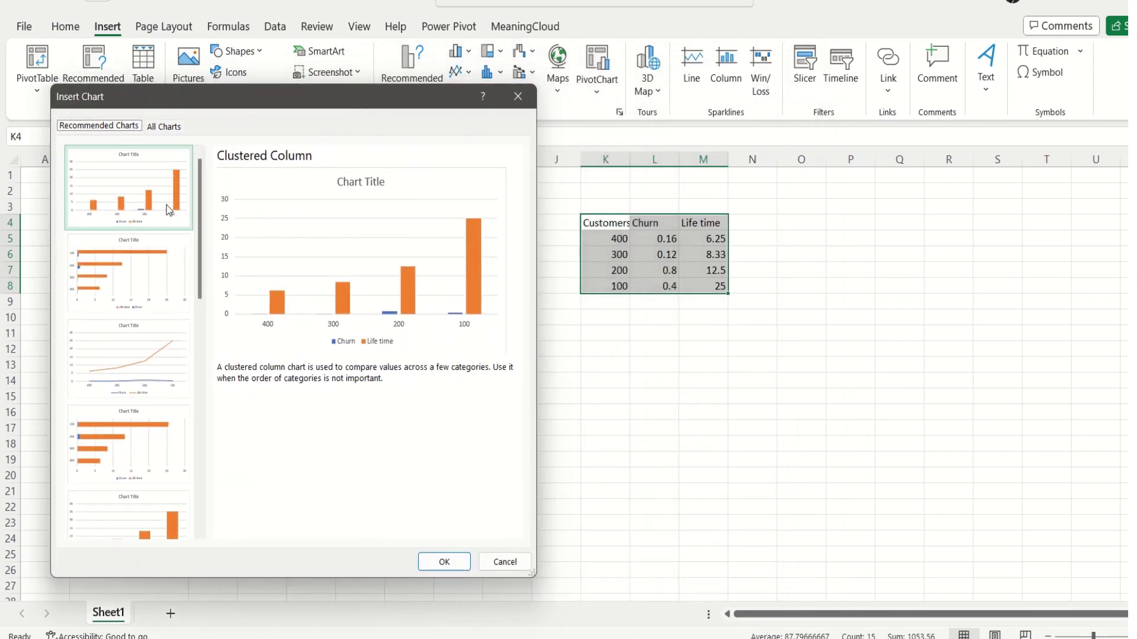
click(193, 221)
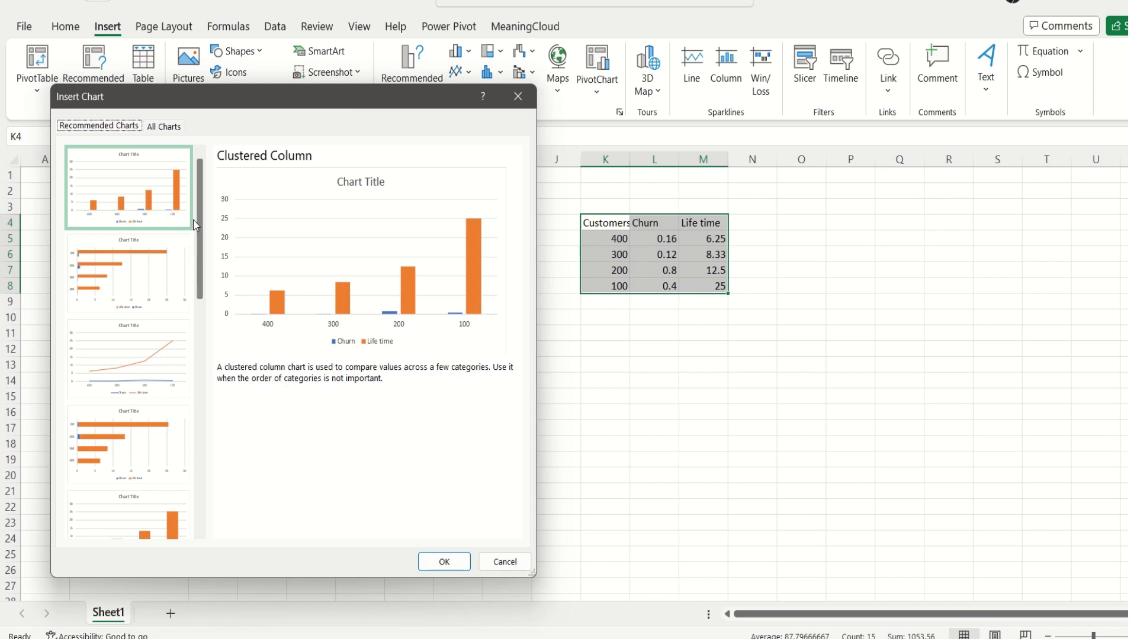
Step: Preview the recommended Line and Stacked Bar charts, plus the Pie, Line, Bar and Surface types among all charts, for the selected range
click(146, 358)
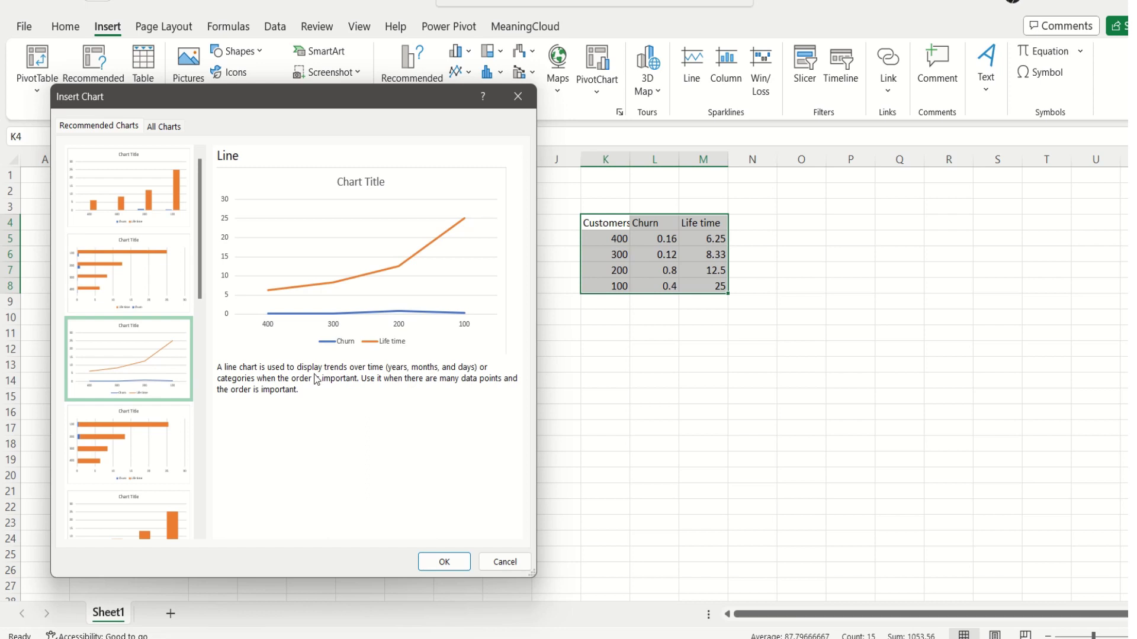
click(144, 430)
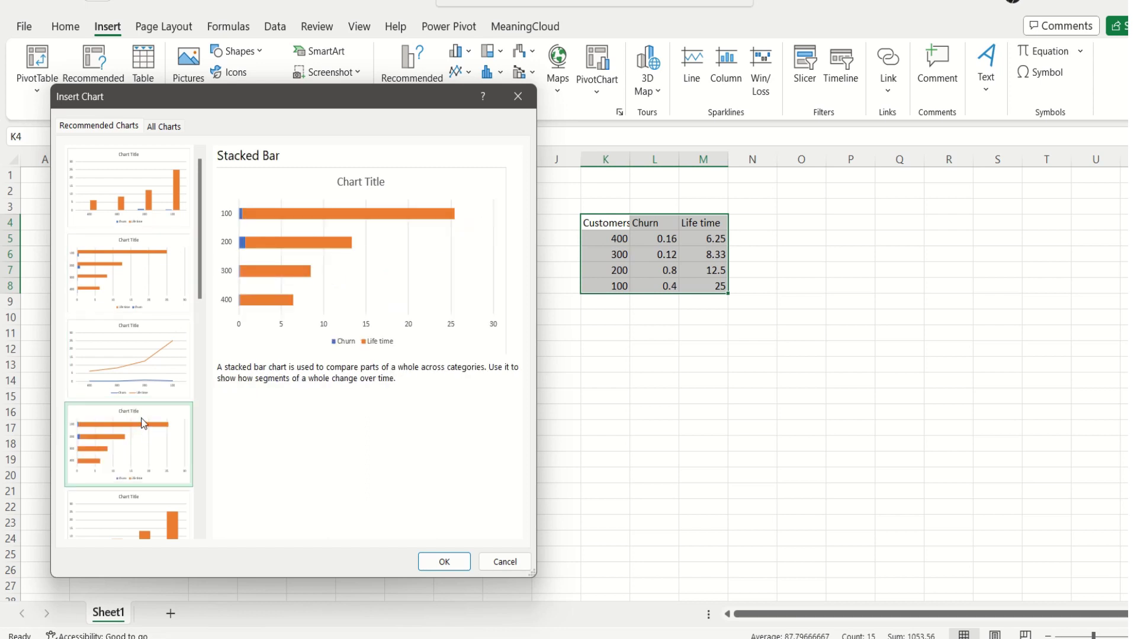
scroll(148, 425, down, 5)
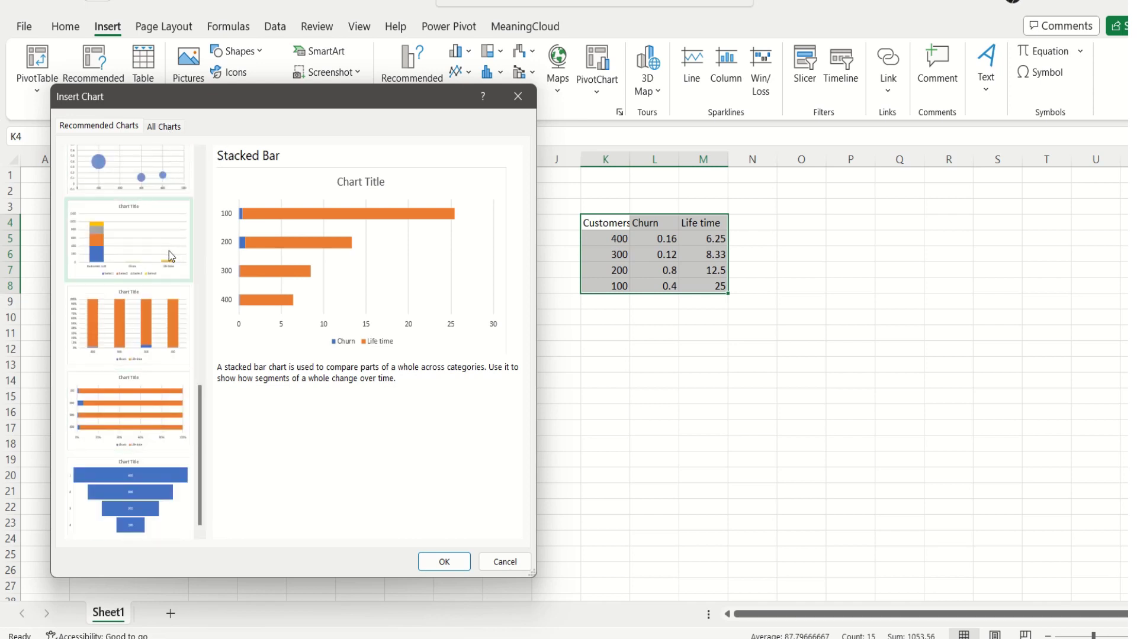
scroll(169, 251, up, 5)
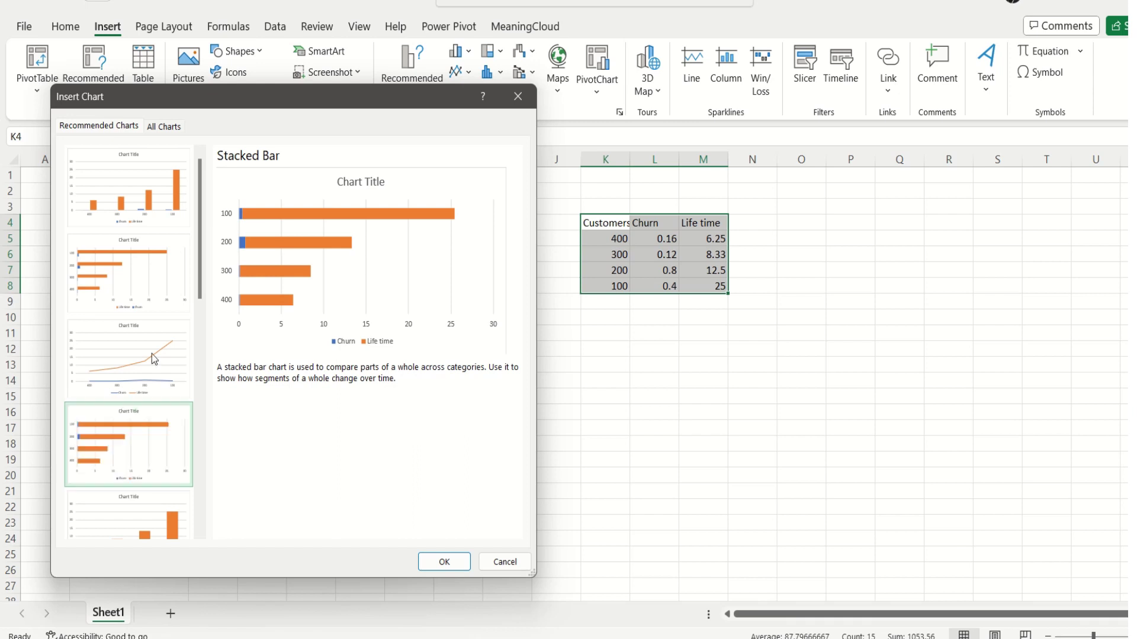
click(180, 129)
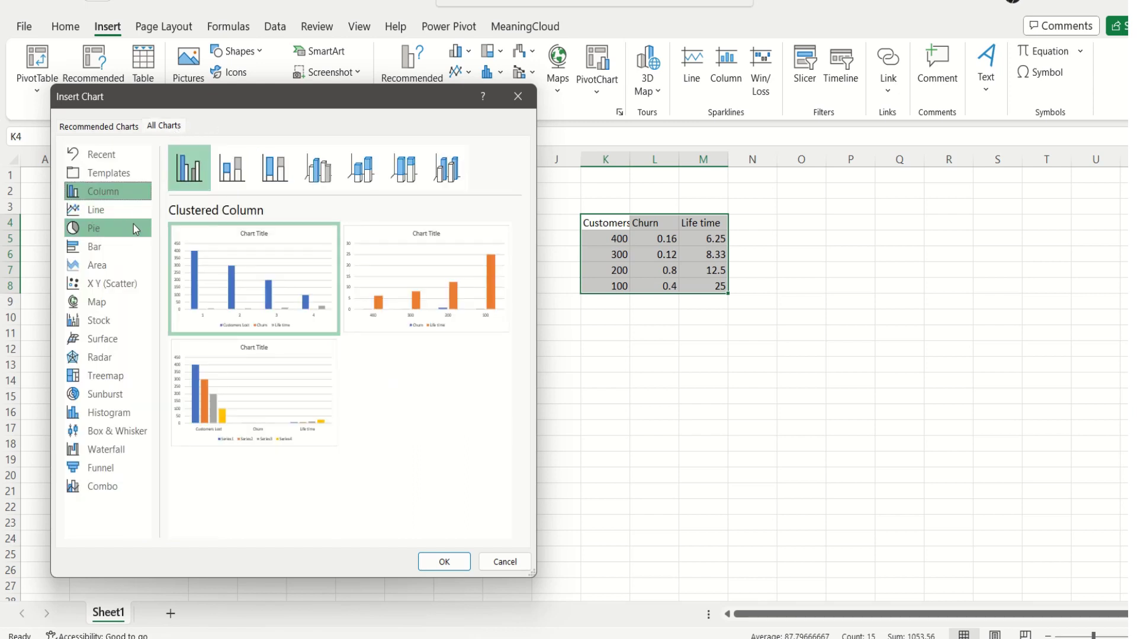
click(116, 231)
click(114, 217)
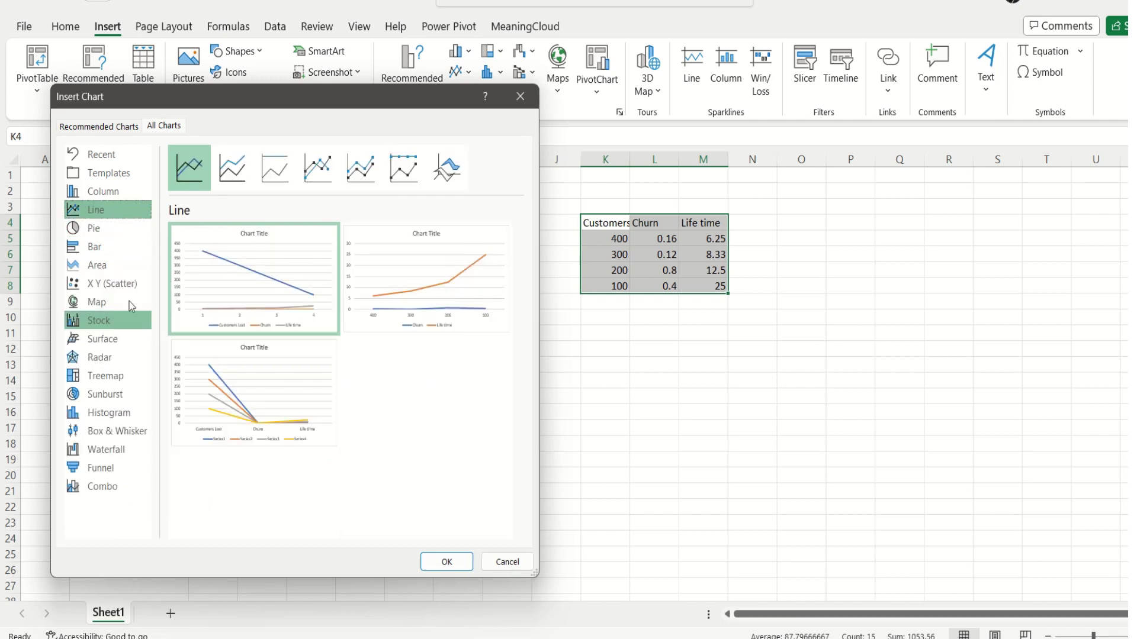
click(105, 250)
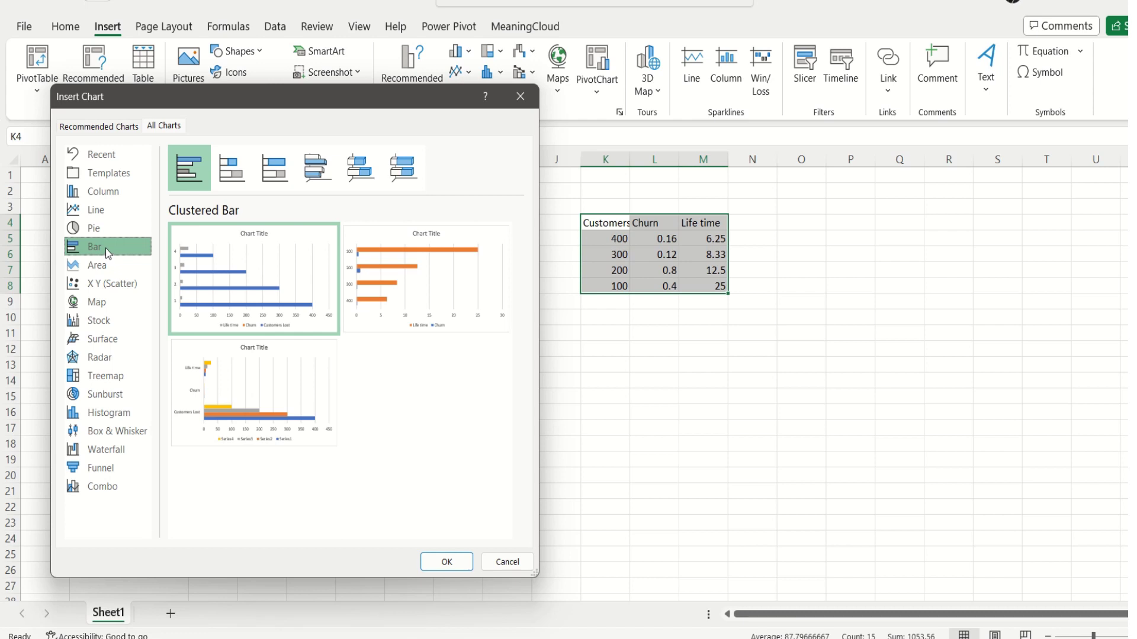
mouse_move(261, 417)
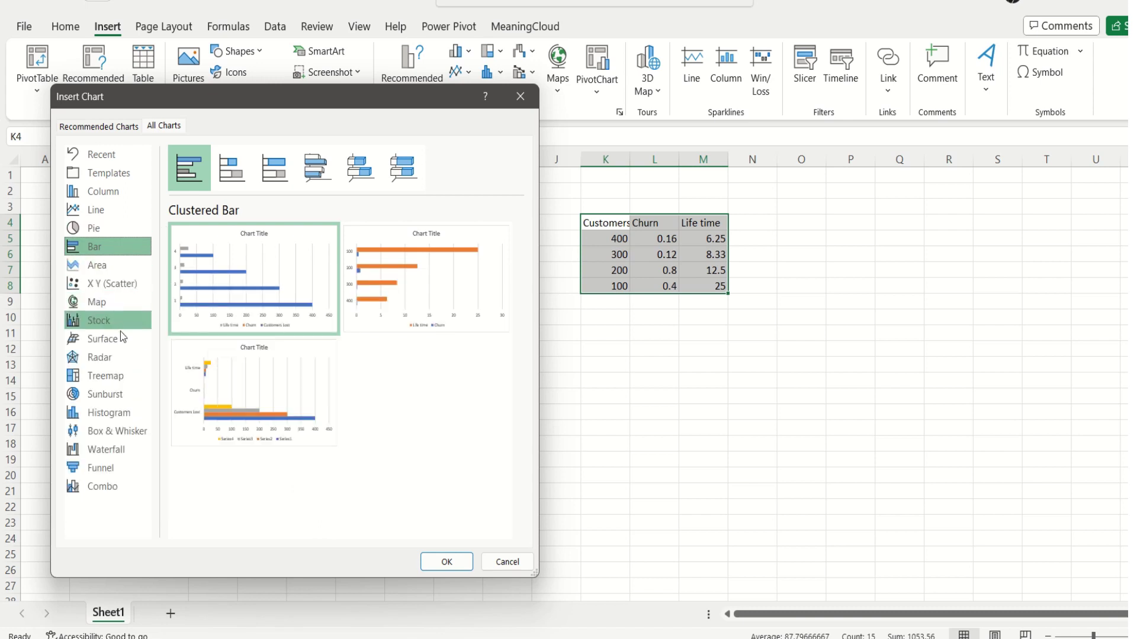
click(110, 338)
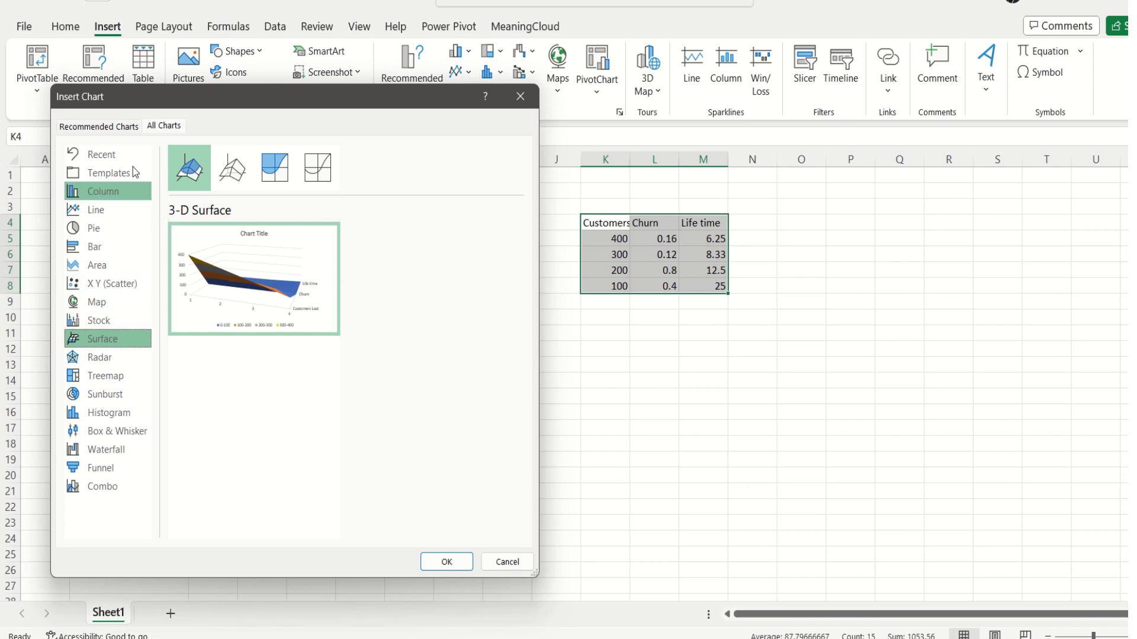
Step: Insert the recommended Clustered Column chart and place it below the K4:M8 table, with its upper edge at row 12
click(124, 127)
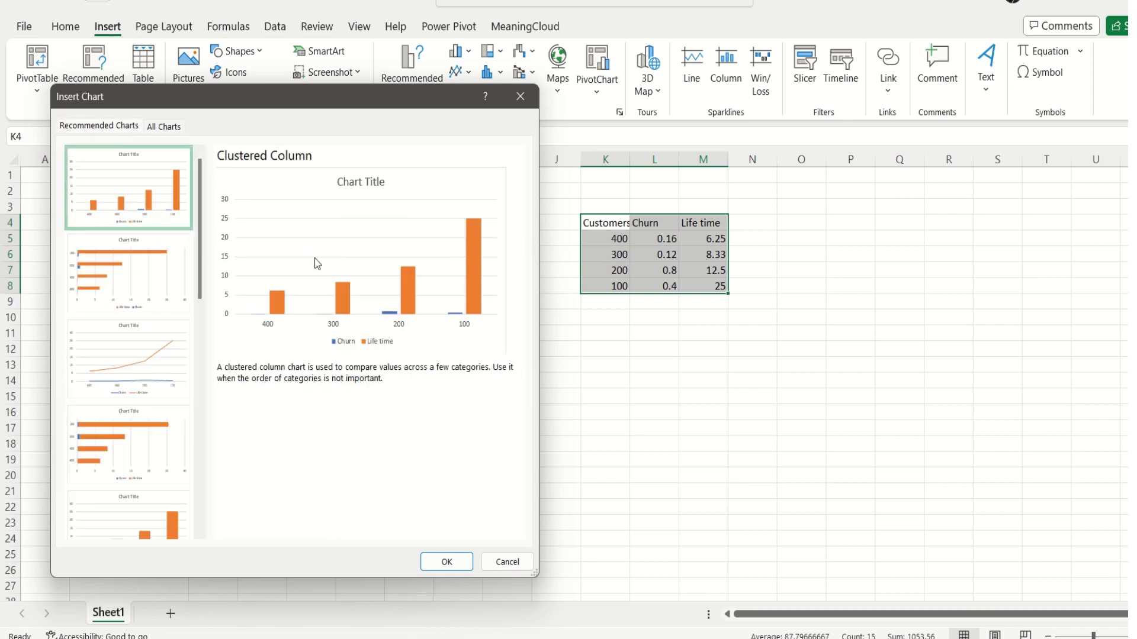
click(436, 557)
drag(515, 265, 583, 347)
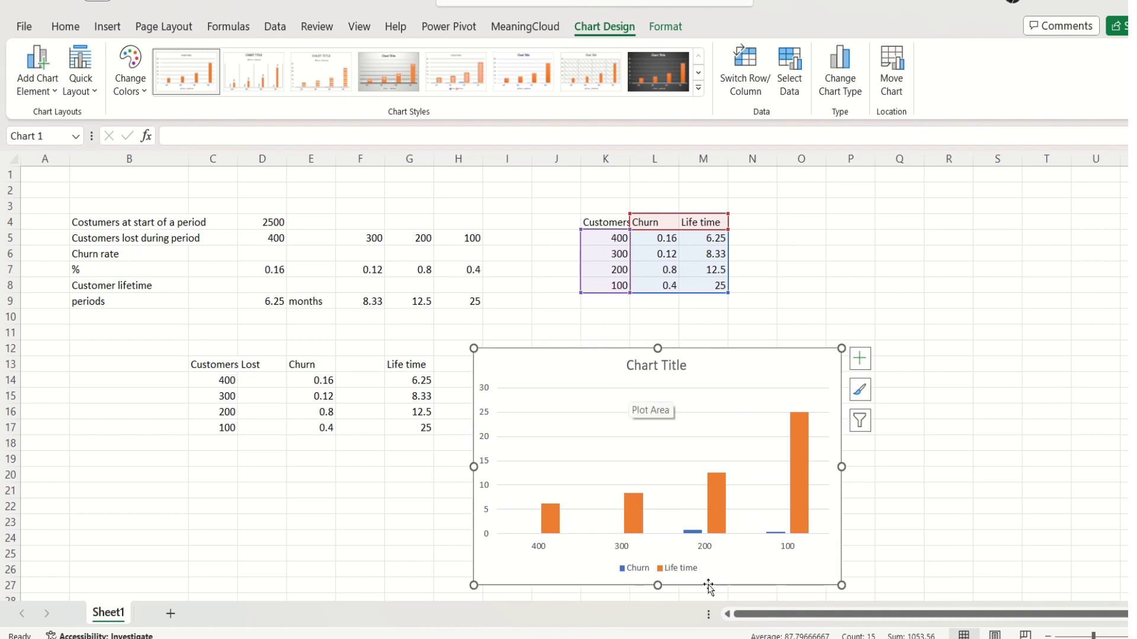
Step: Add data labels to the Churn series in the column chart
right_click(694, 533)
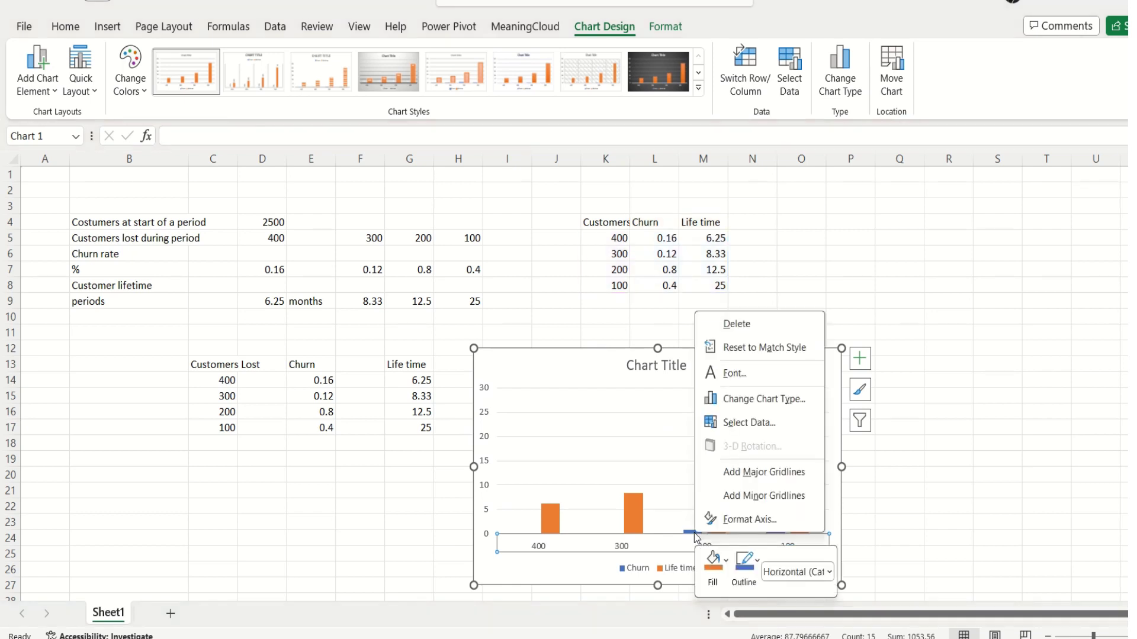
key(Escape)
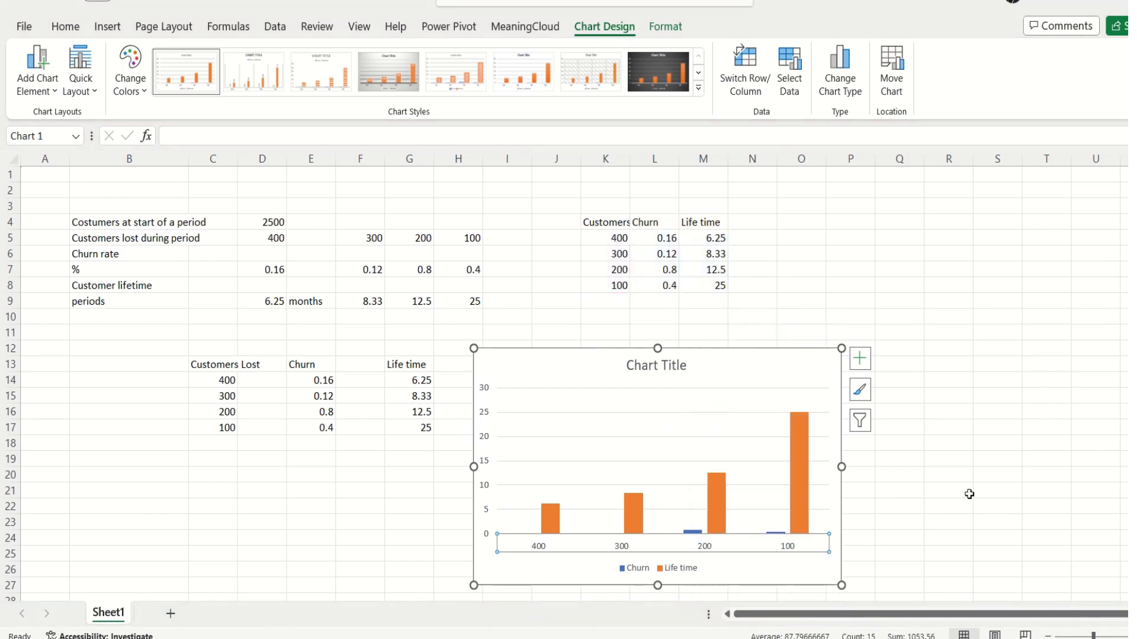
click(695, 536)
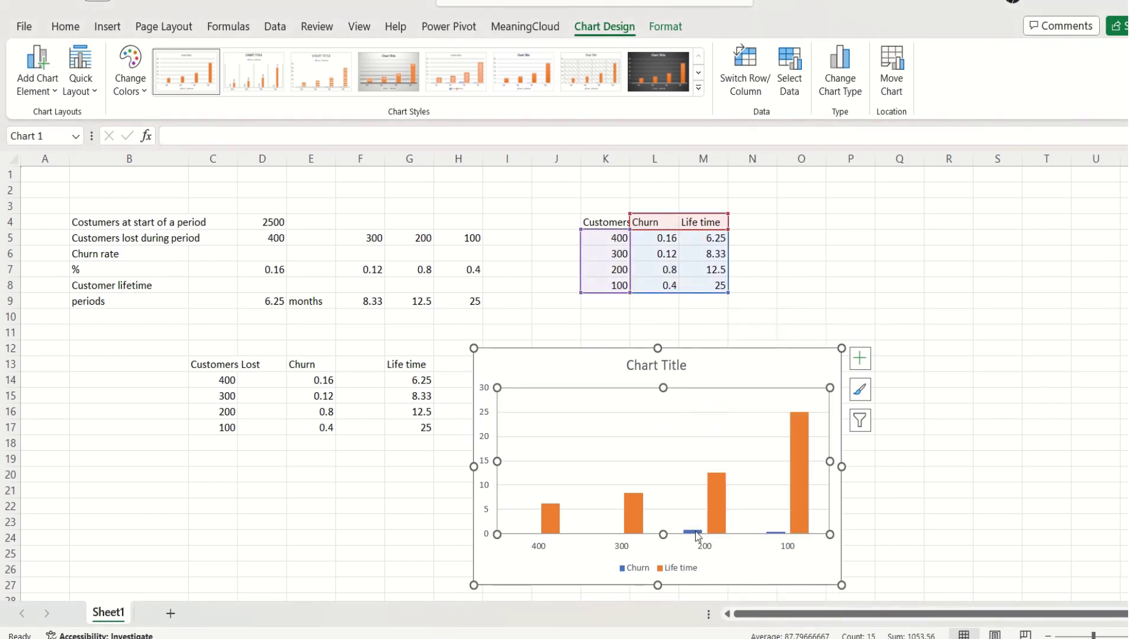
click(695, 532)
right_click(695, 531)
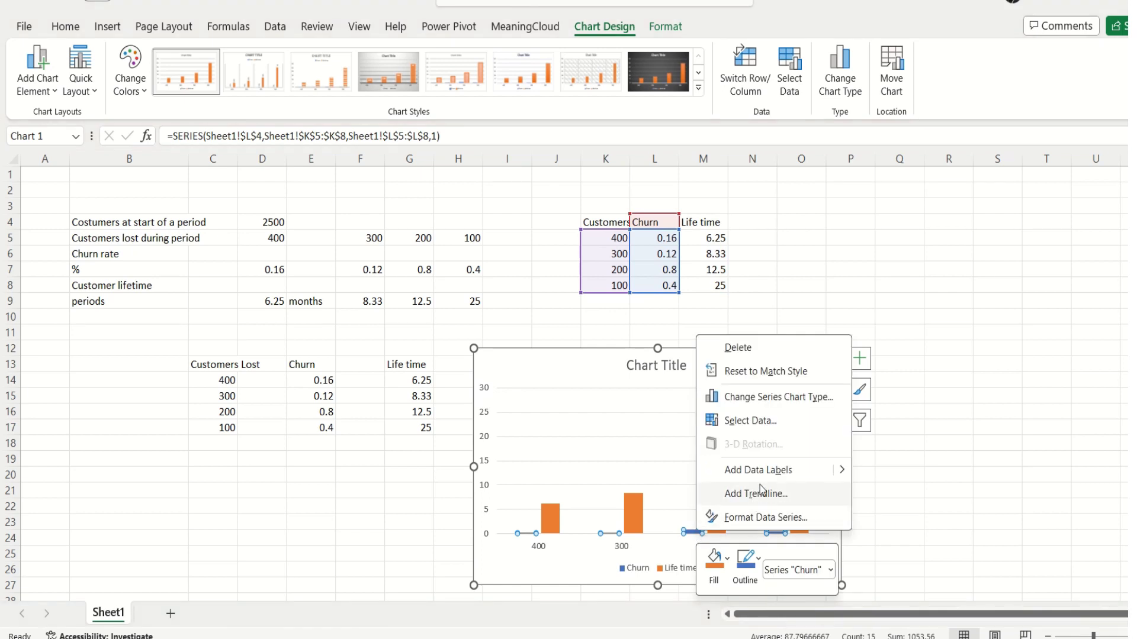
mouse_move(844, 473)
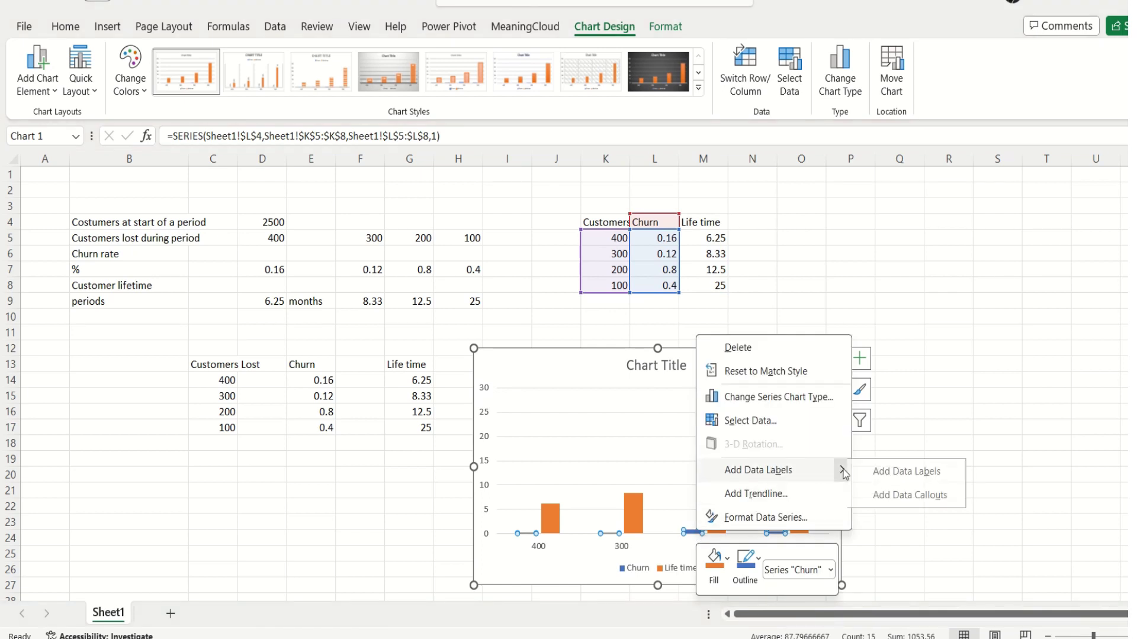
click(906, 472)
click(912, 474)
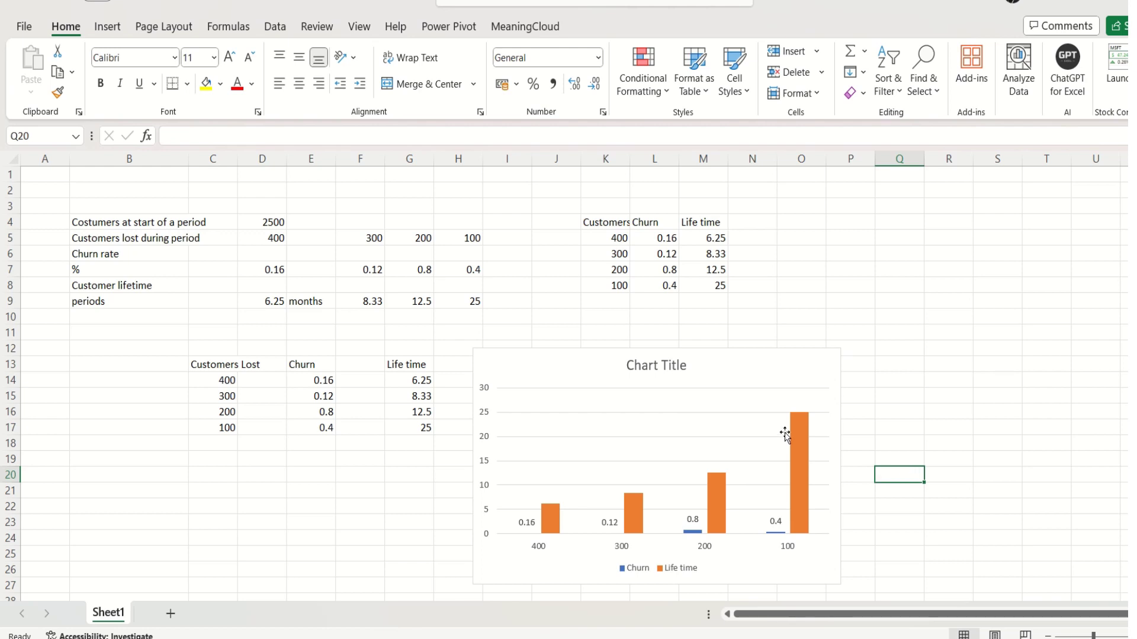
Step: Add data labels to the Life time series in the column chart
click(798, 424)
right_click(798, 424)
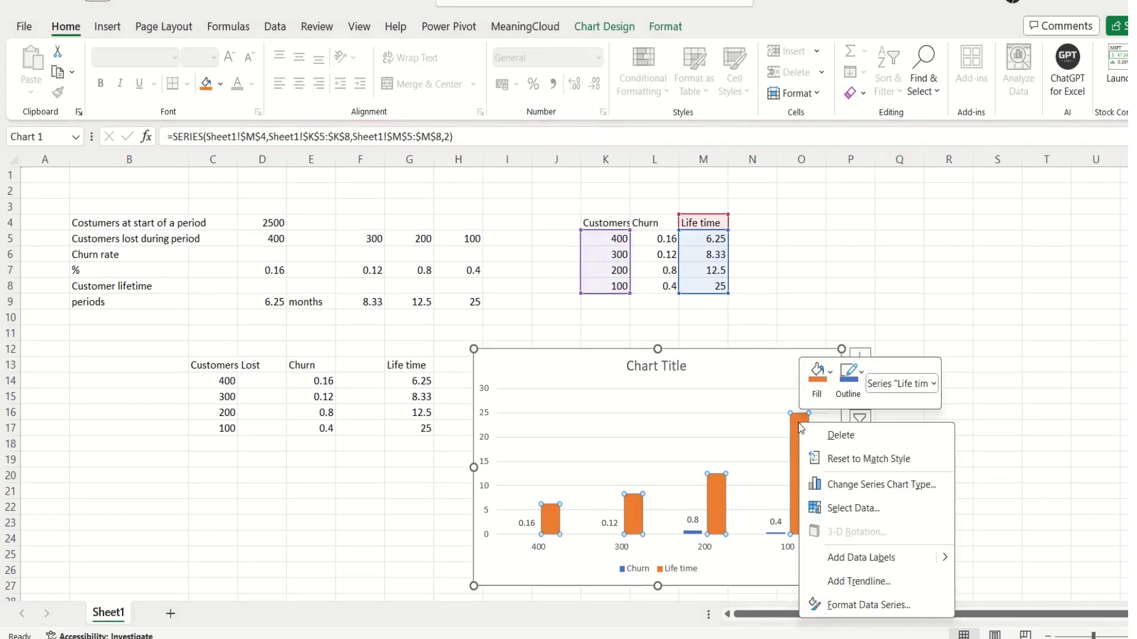
click(886, 559)
click(997, 460)
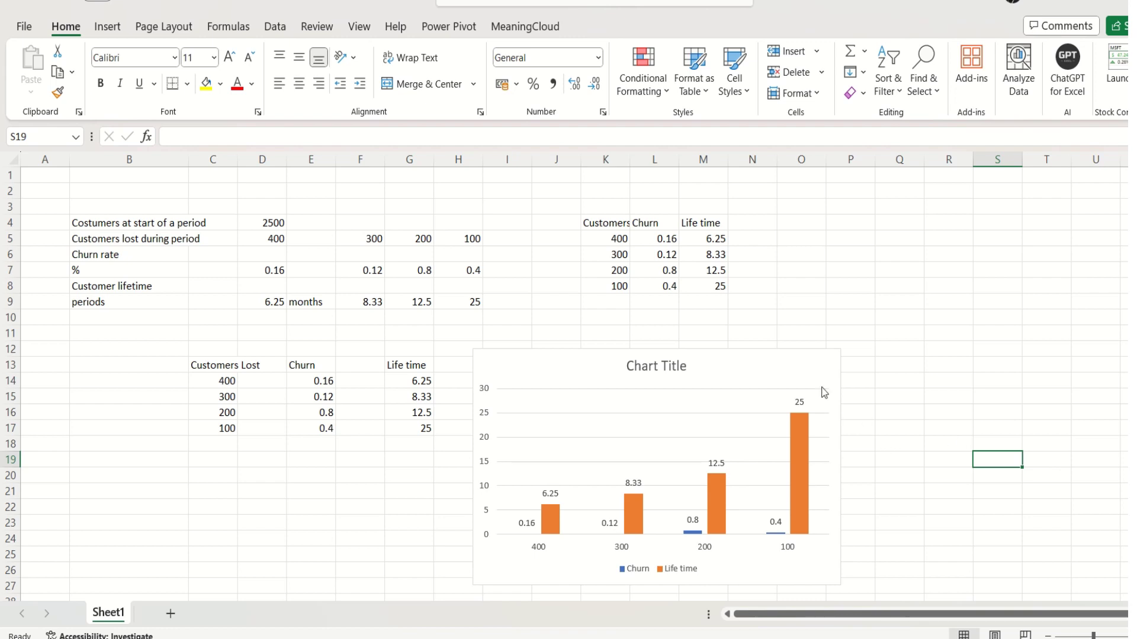
Step: Add a trendline to the Life time series, try the Logarithmic and Power types, and set it to Exponential
click(794, 443)
right_click(794, 442)
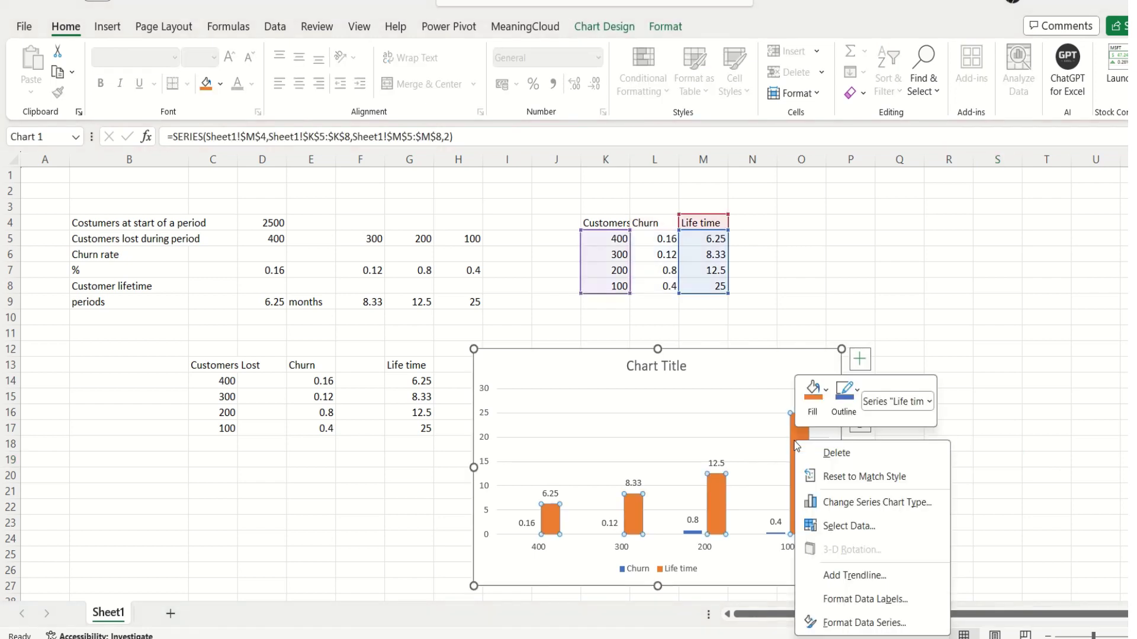
click(854, 575)
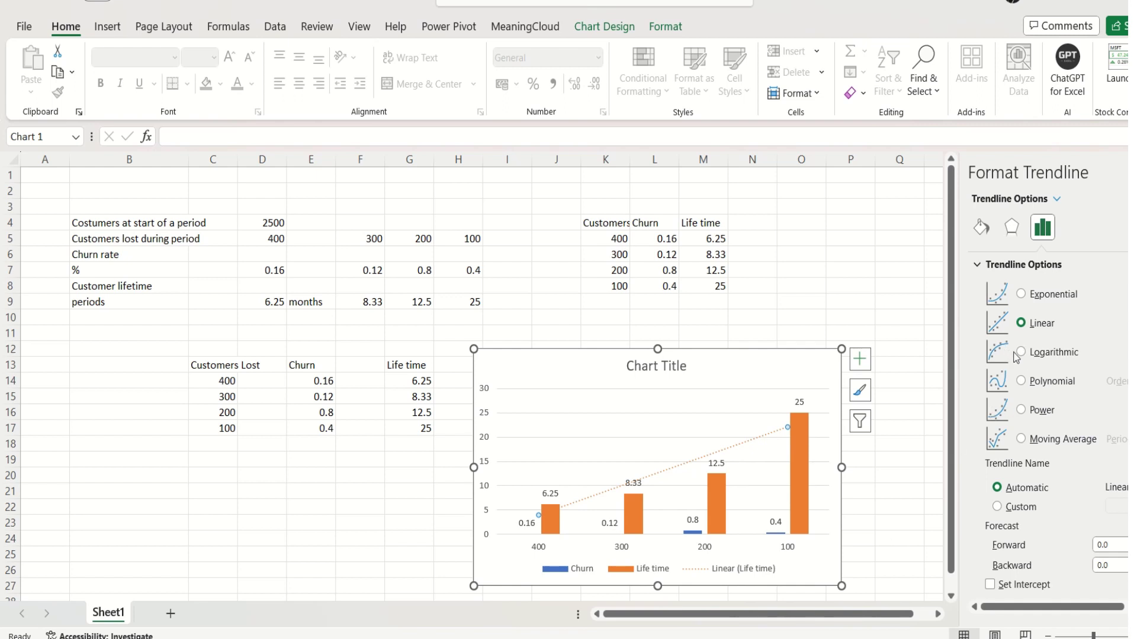
click(1022, 353)
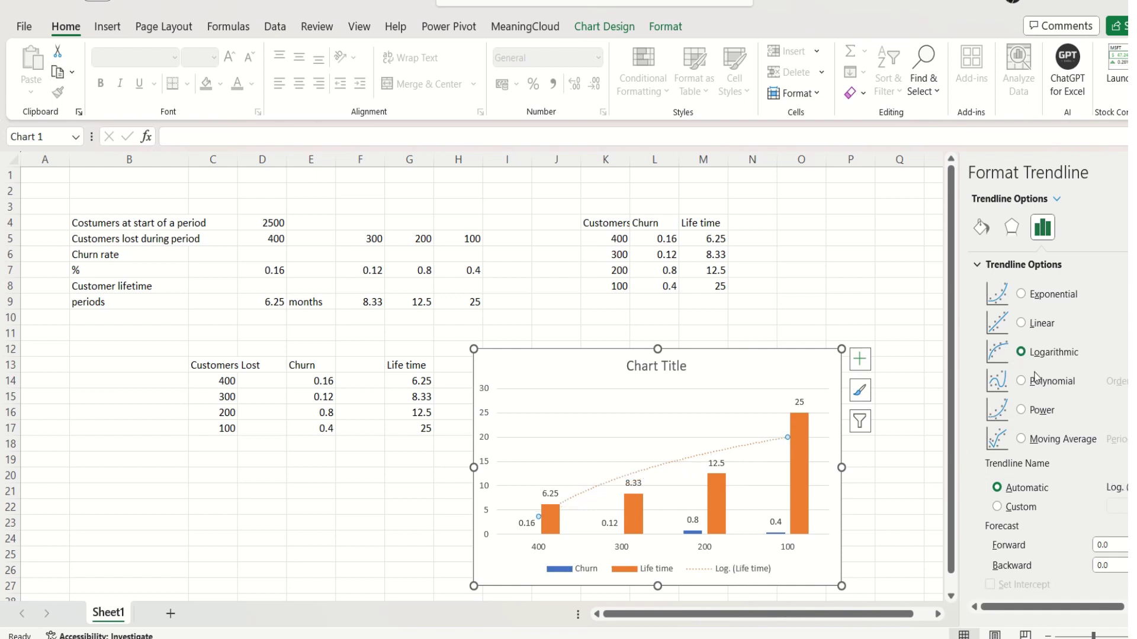
click(1037, 416)
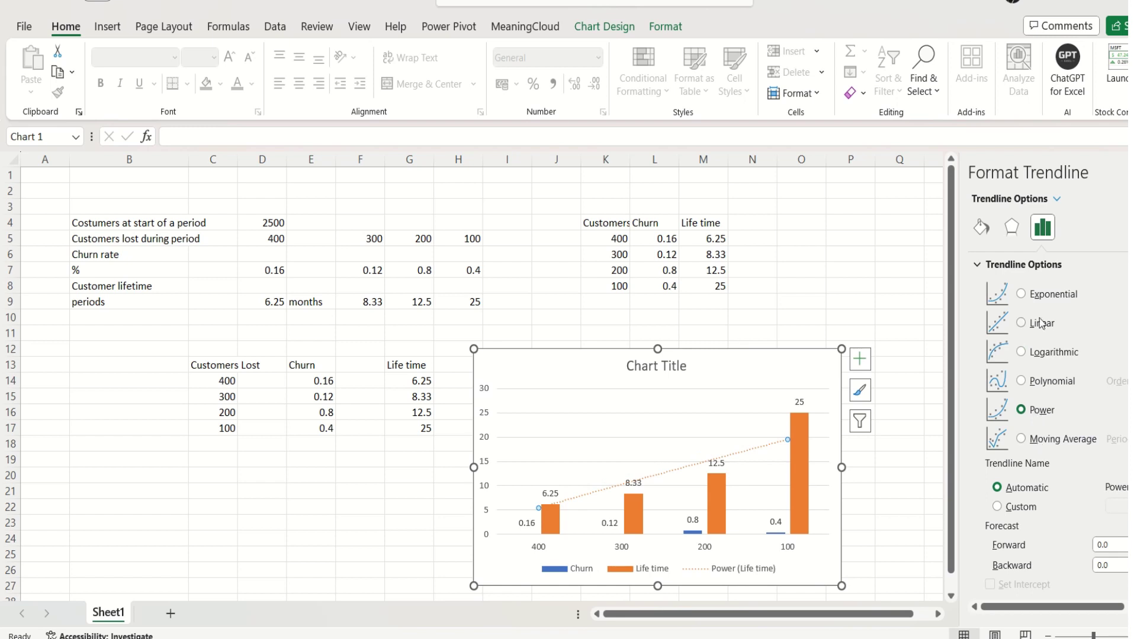
click(1041, 299)
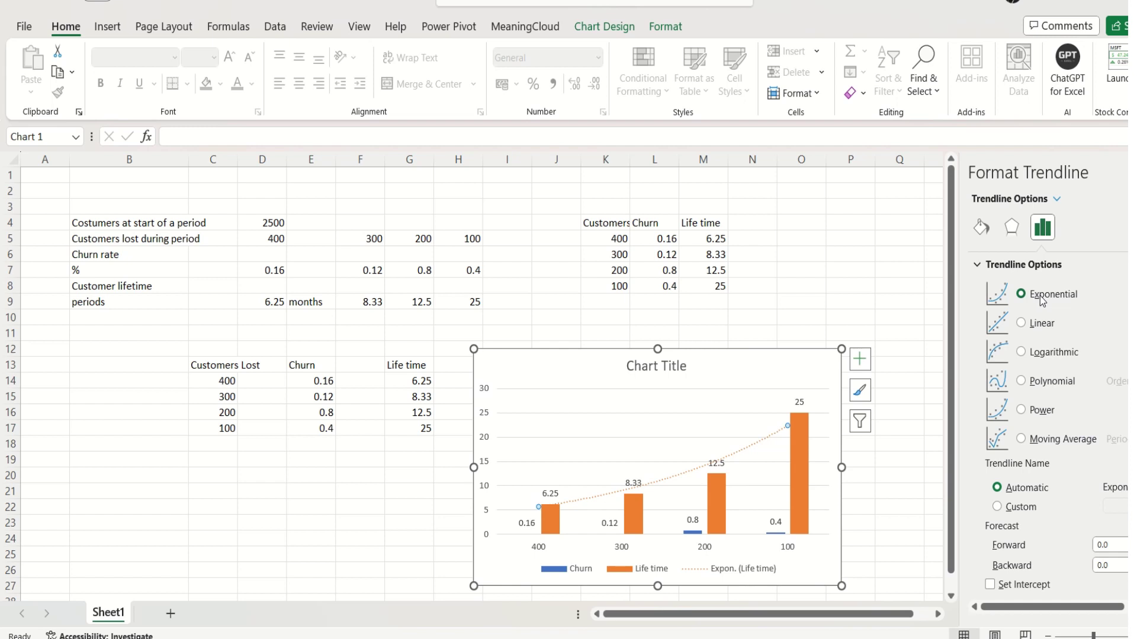
scroll(1029, 486, down, 2)
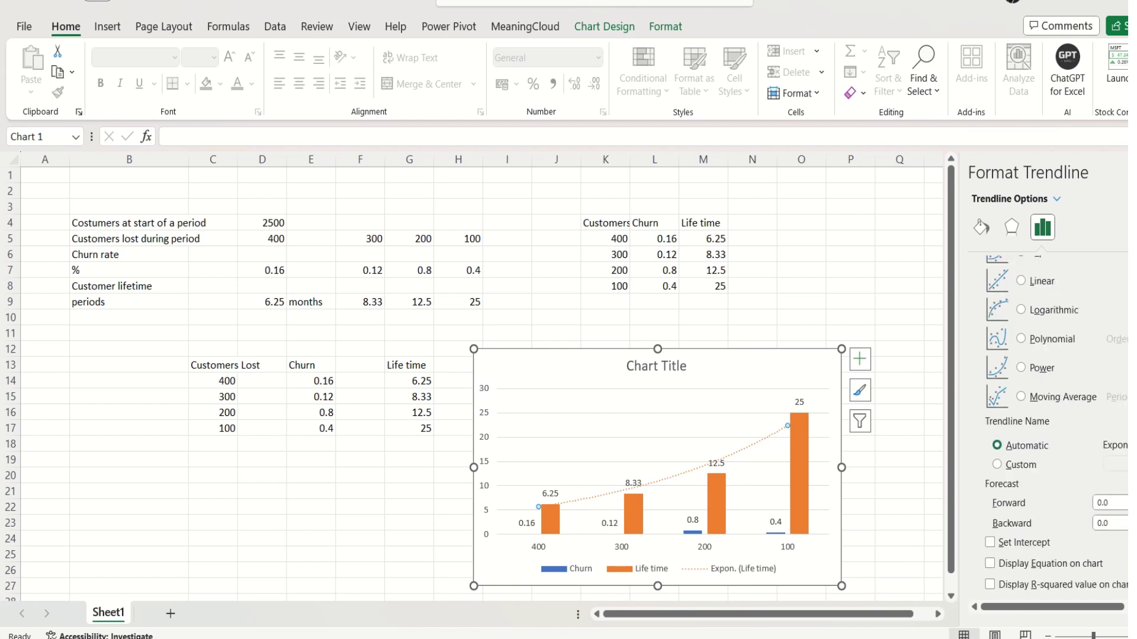
click(1021, 483)
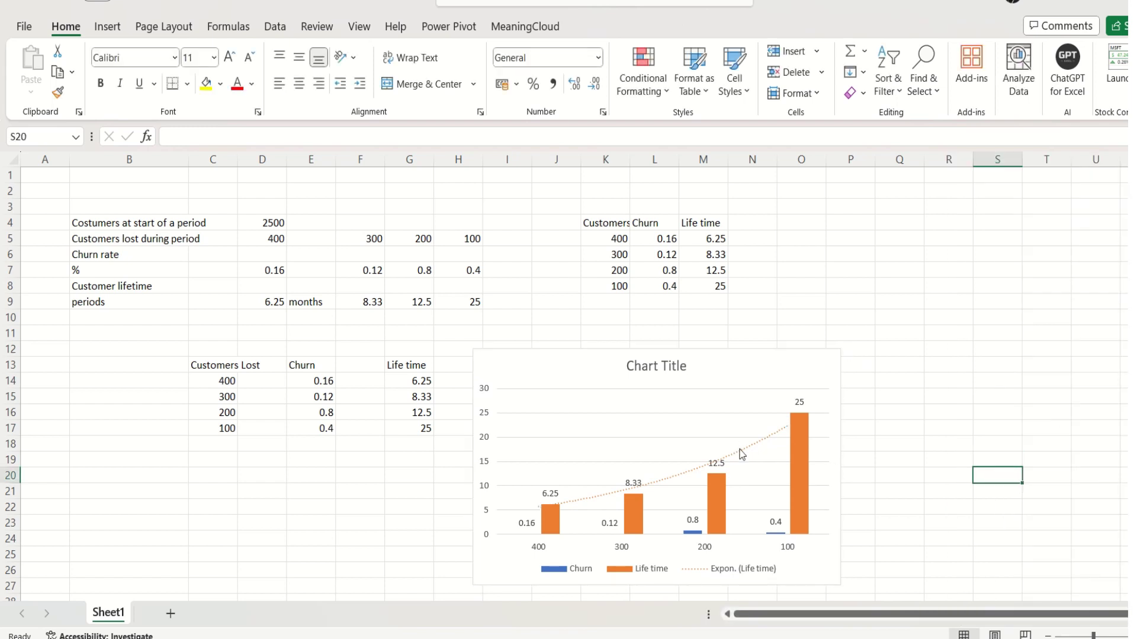
click(882, 464)
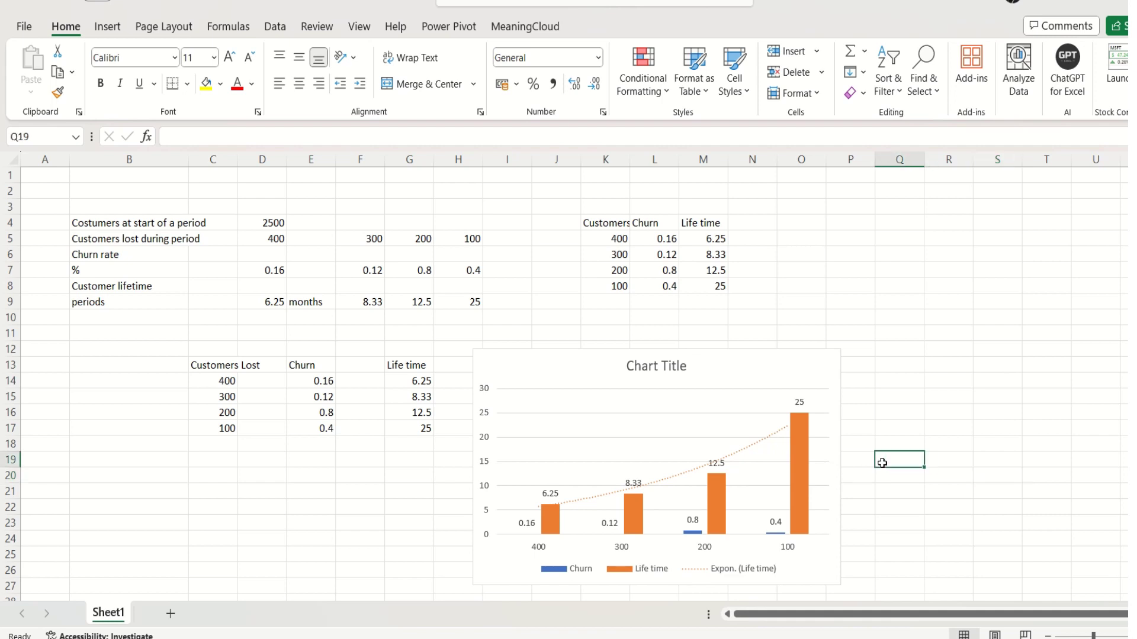
Step: Delete the placeholder title from the column chart and deselect the chart
click(660, 367)
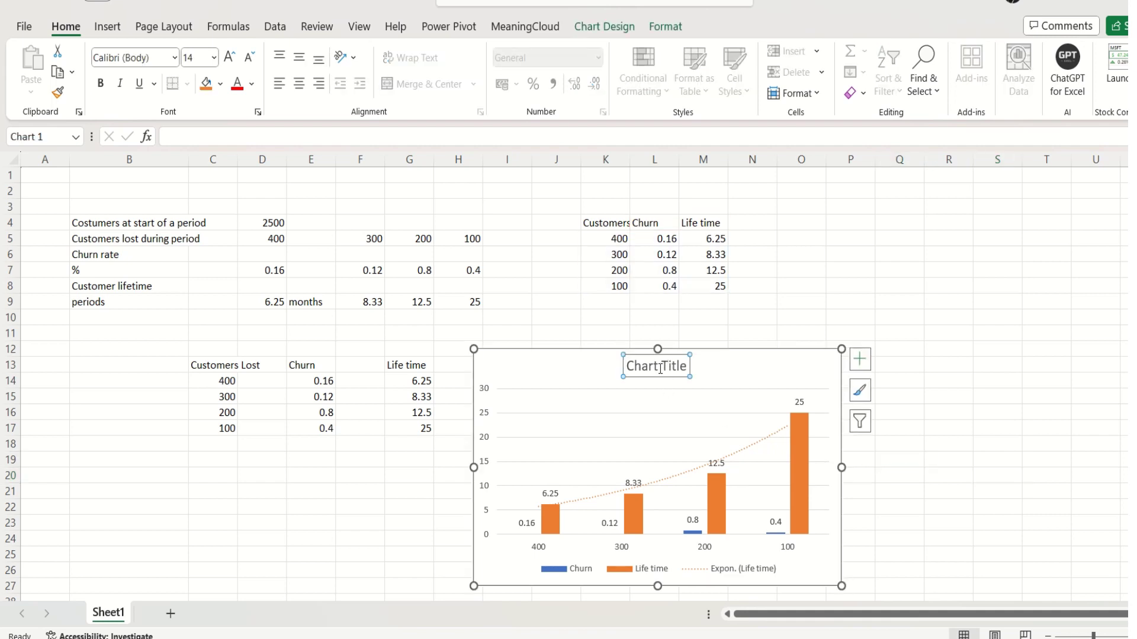
key(Delete)
click(902, 369)
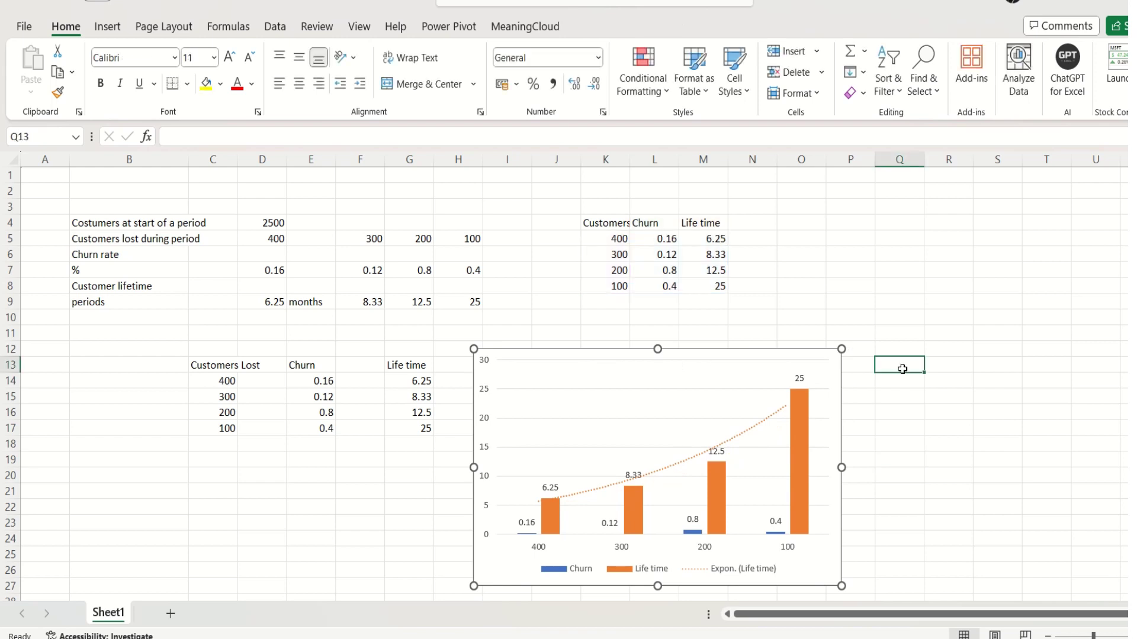
click(874, 301)
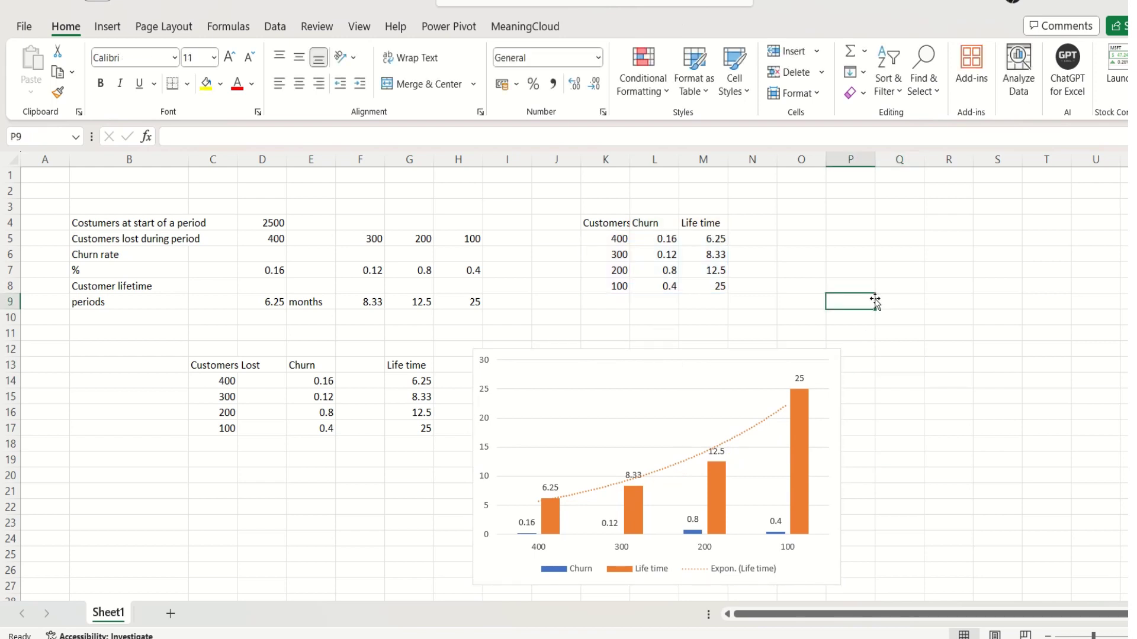
mouse_move(535, 9)
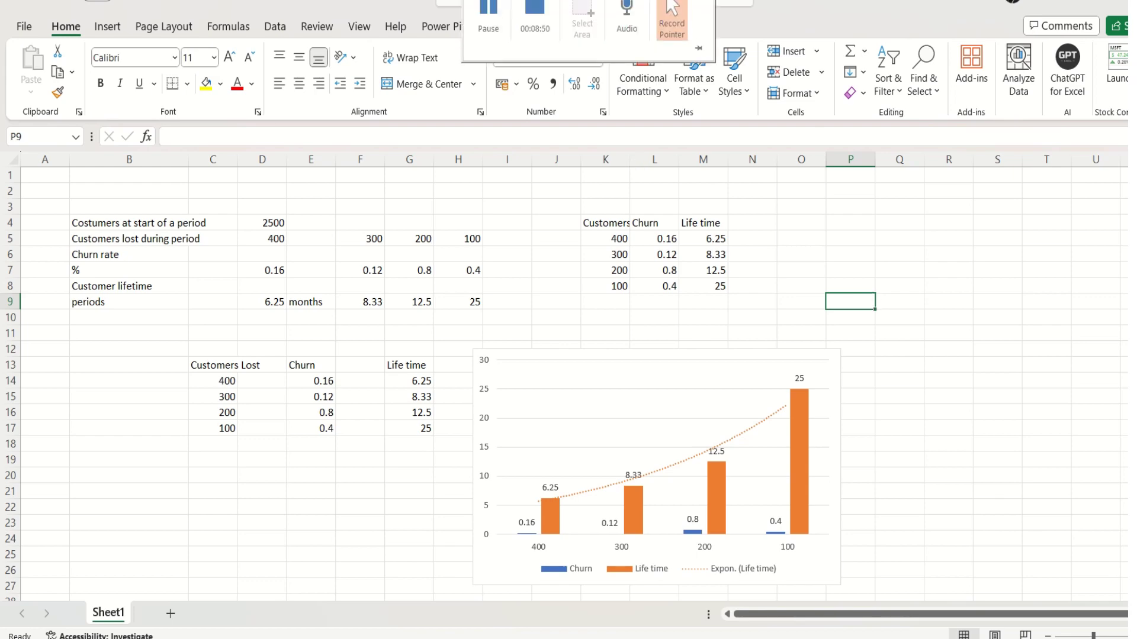